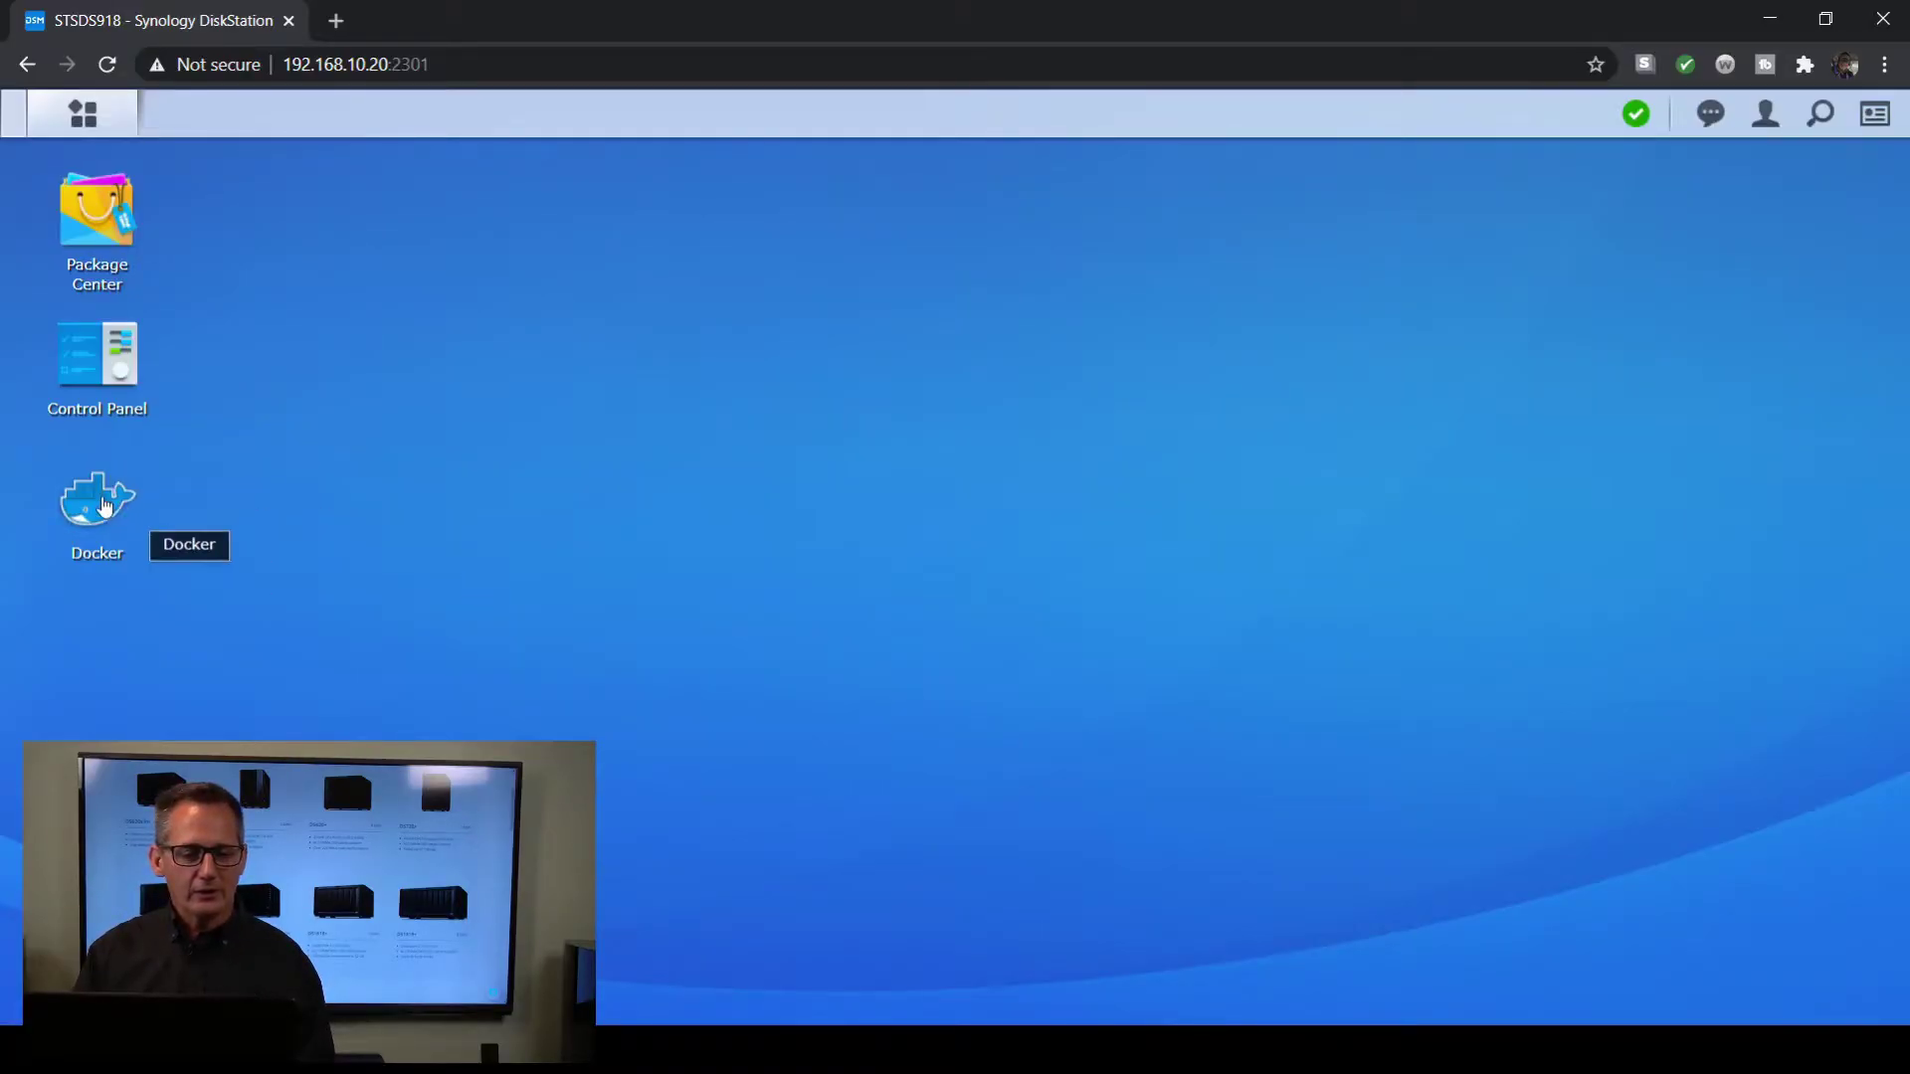
Launch Docker and search its Registry for 'iperf3' images
click(105, 507)
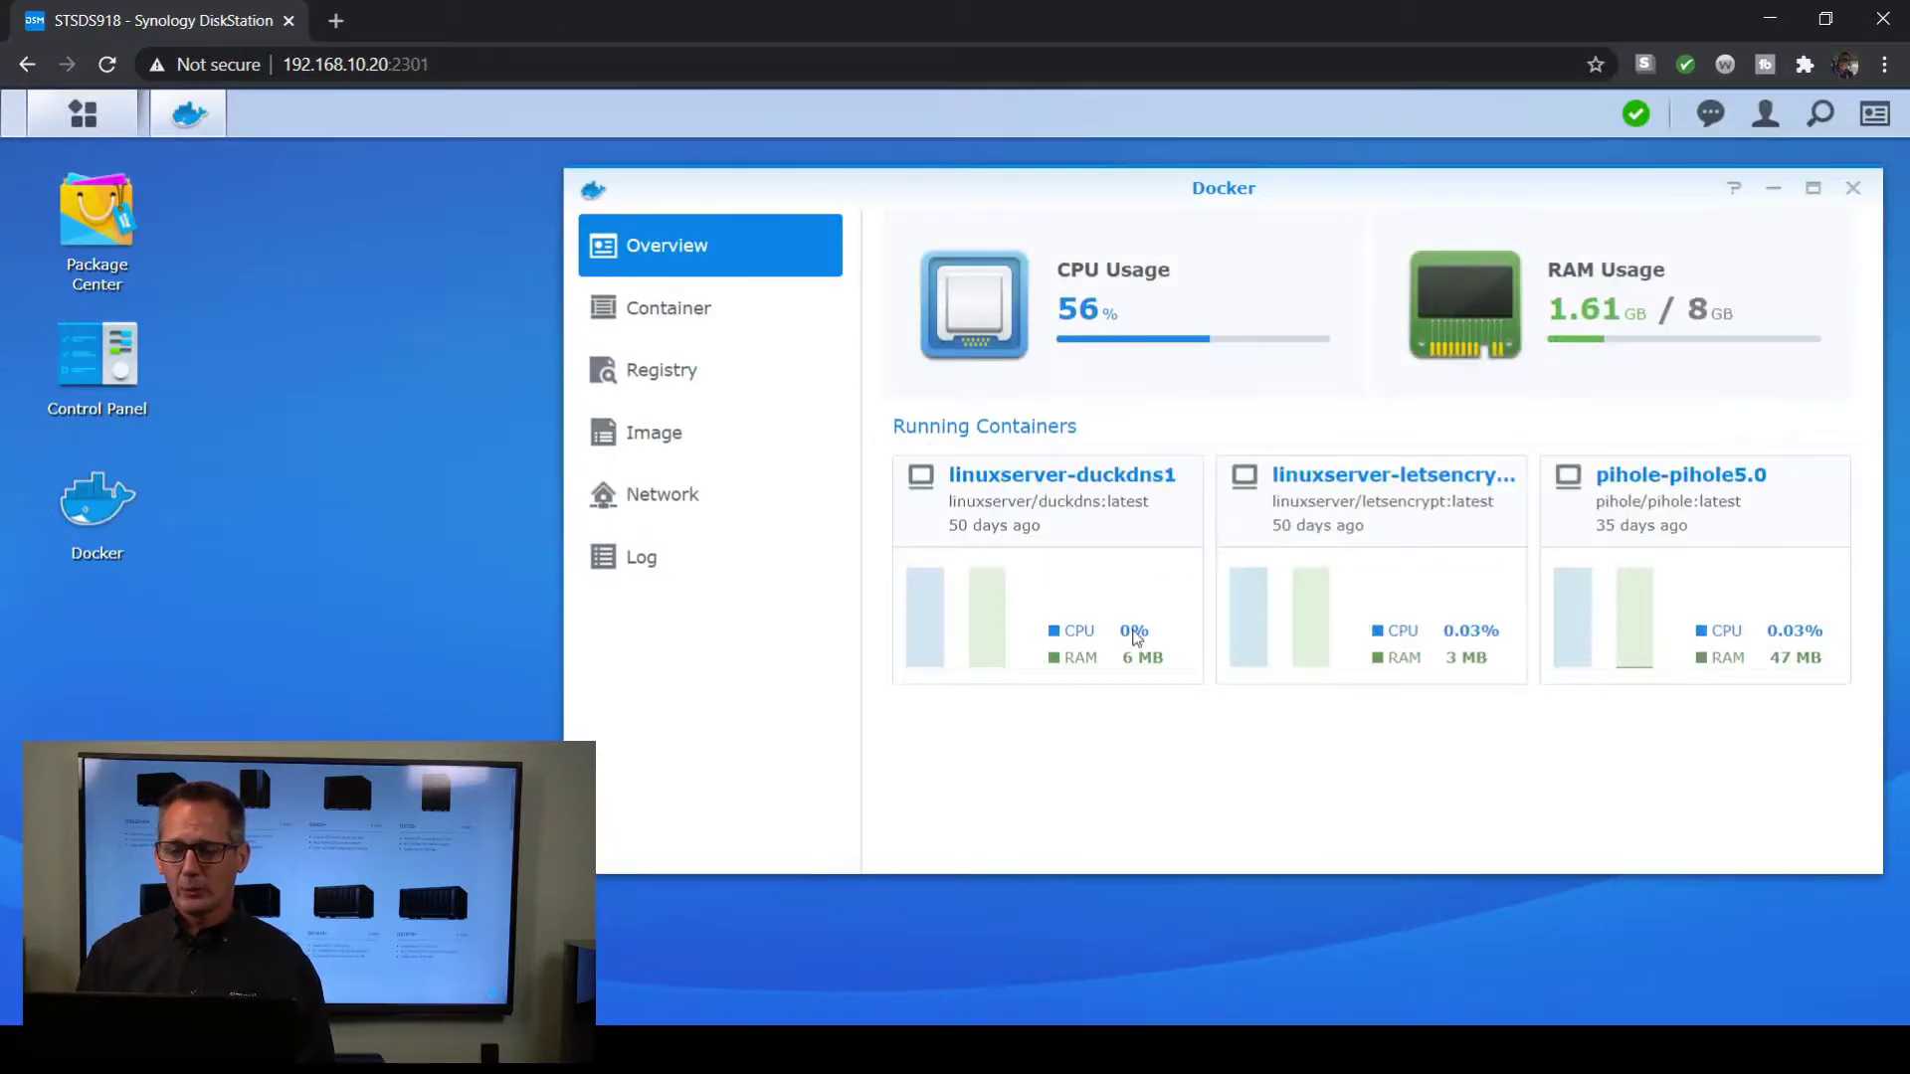
click(673, 393)
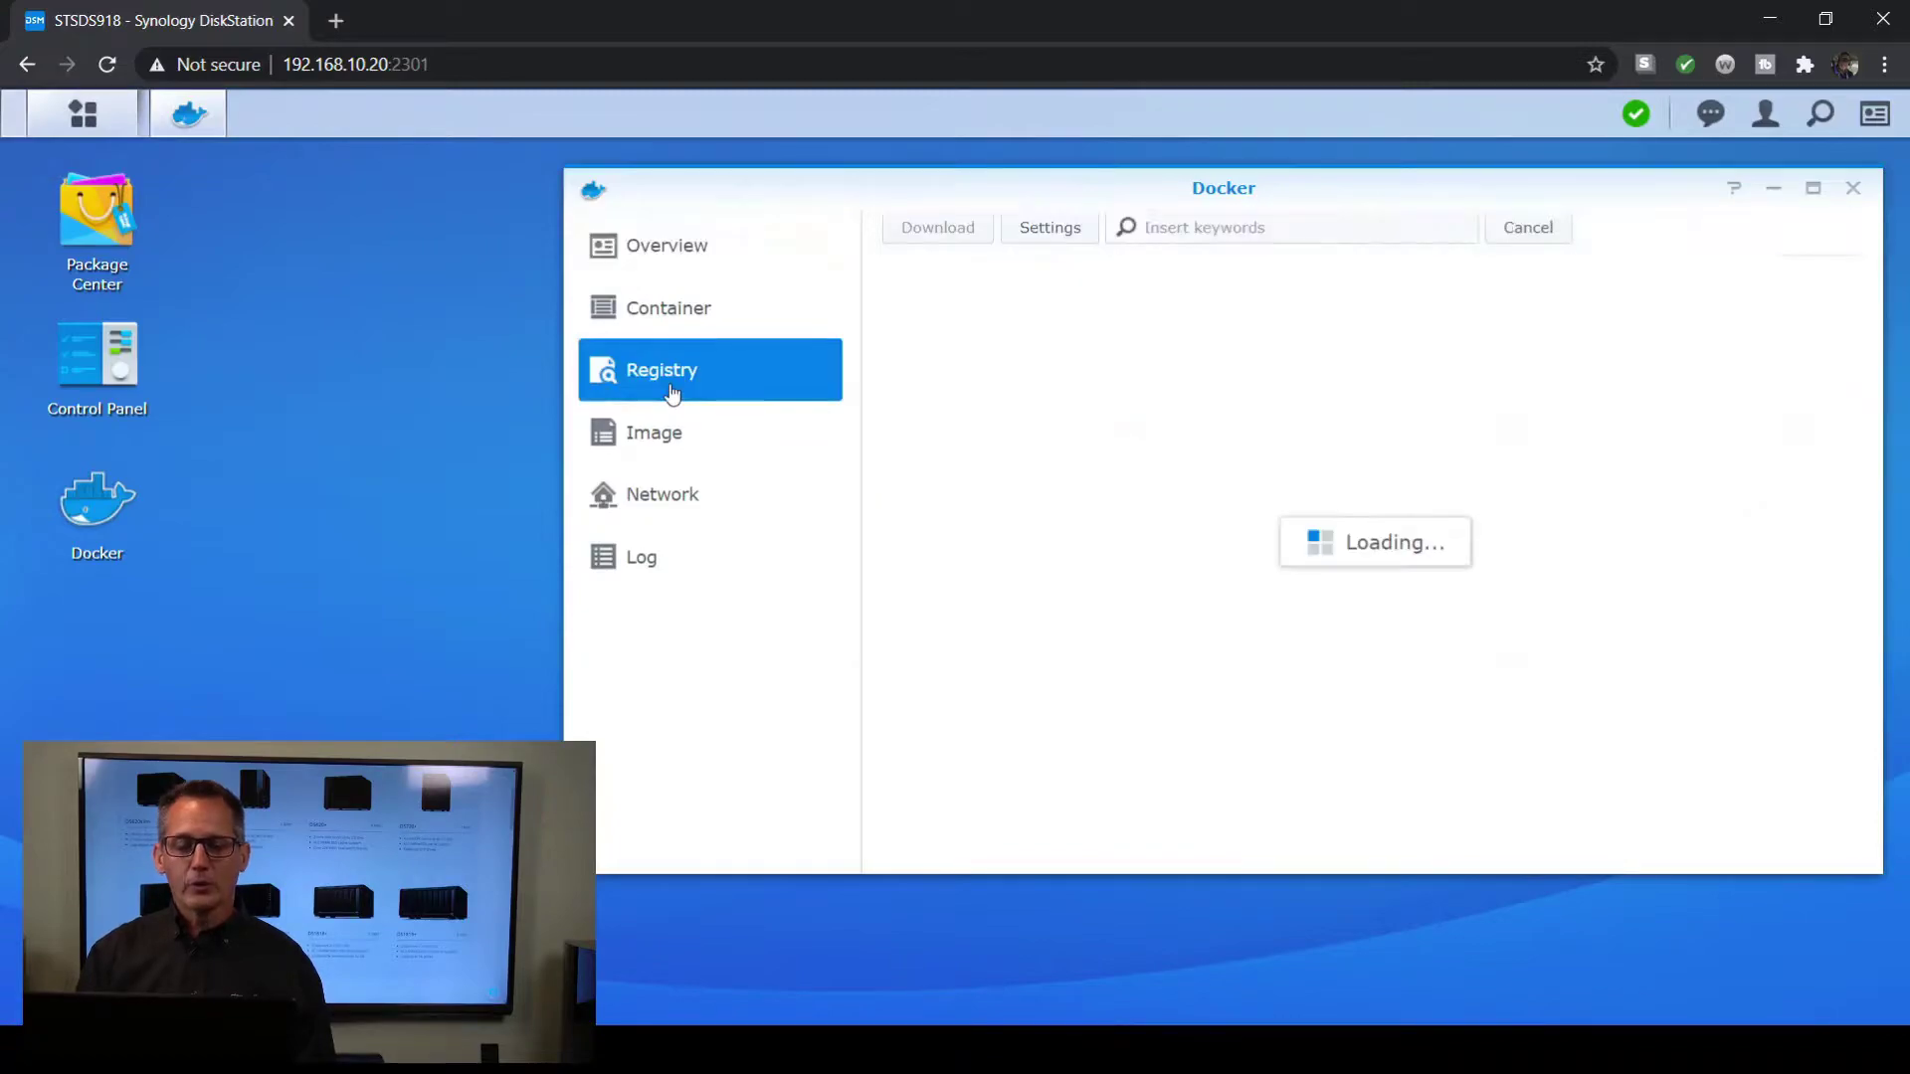
click(1229, 235)
text(iperf3)
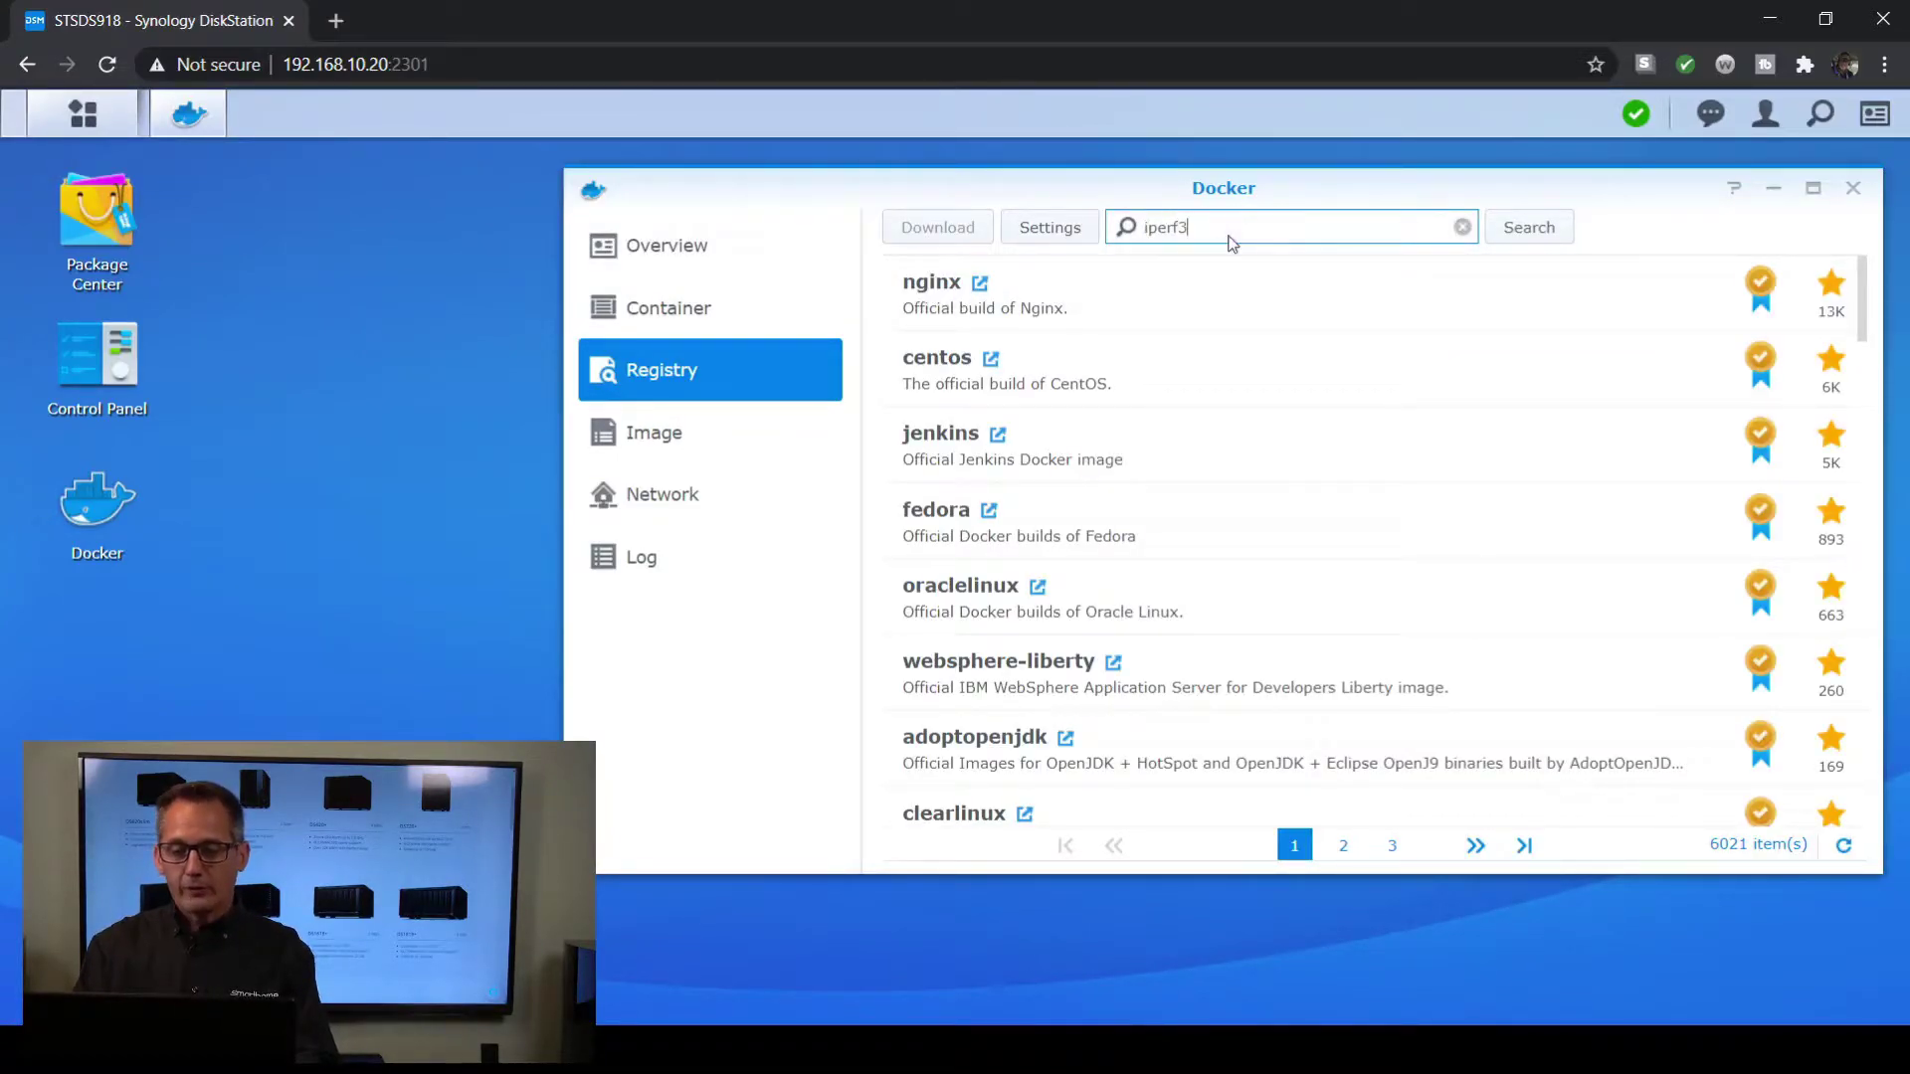
key(Return)
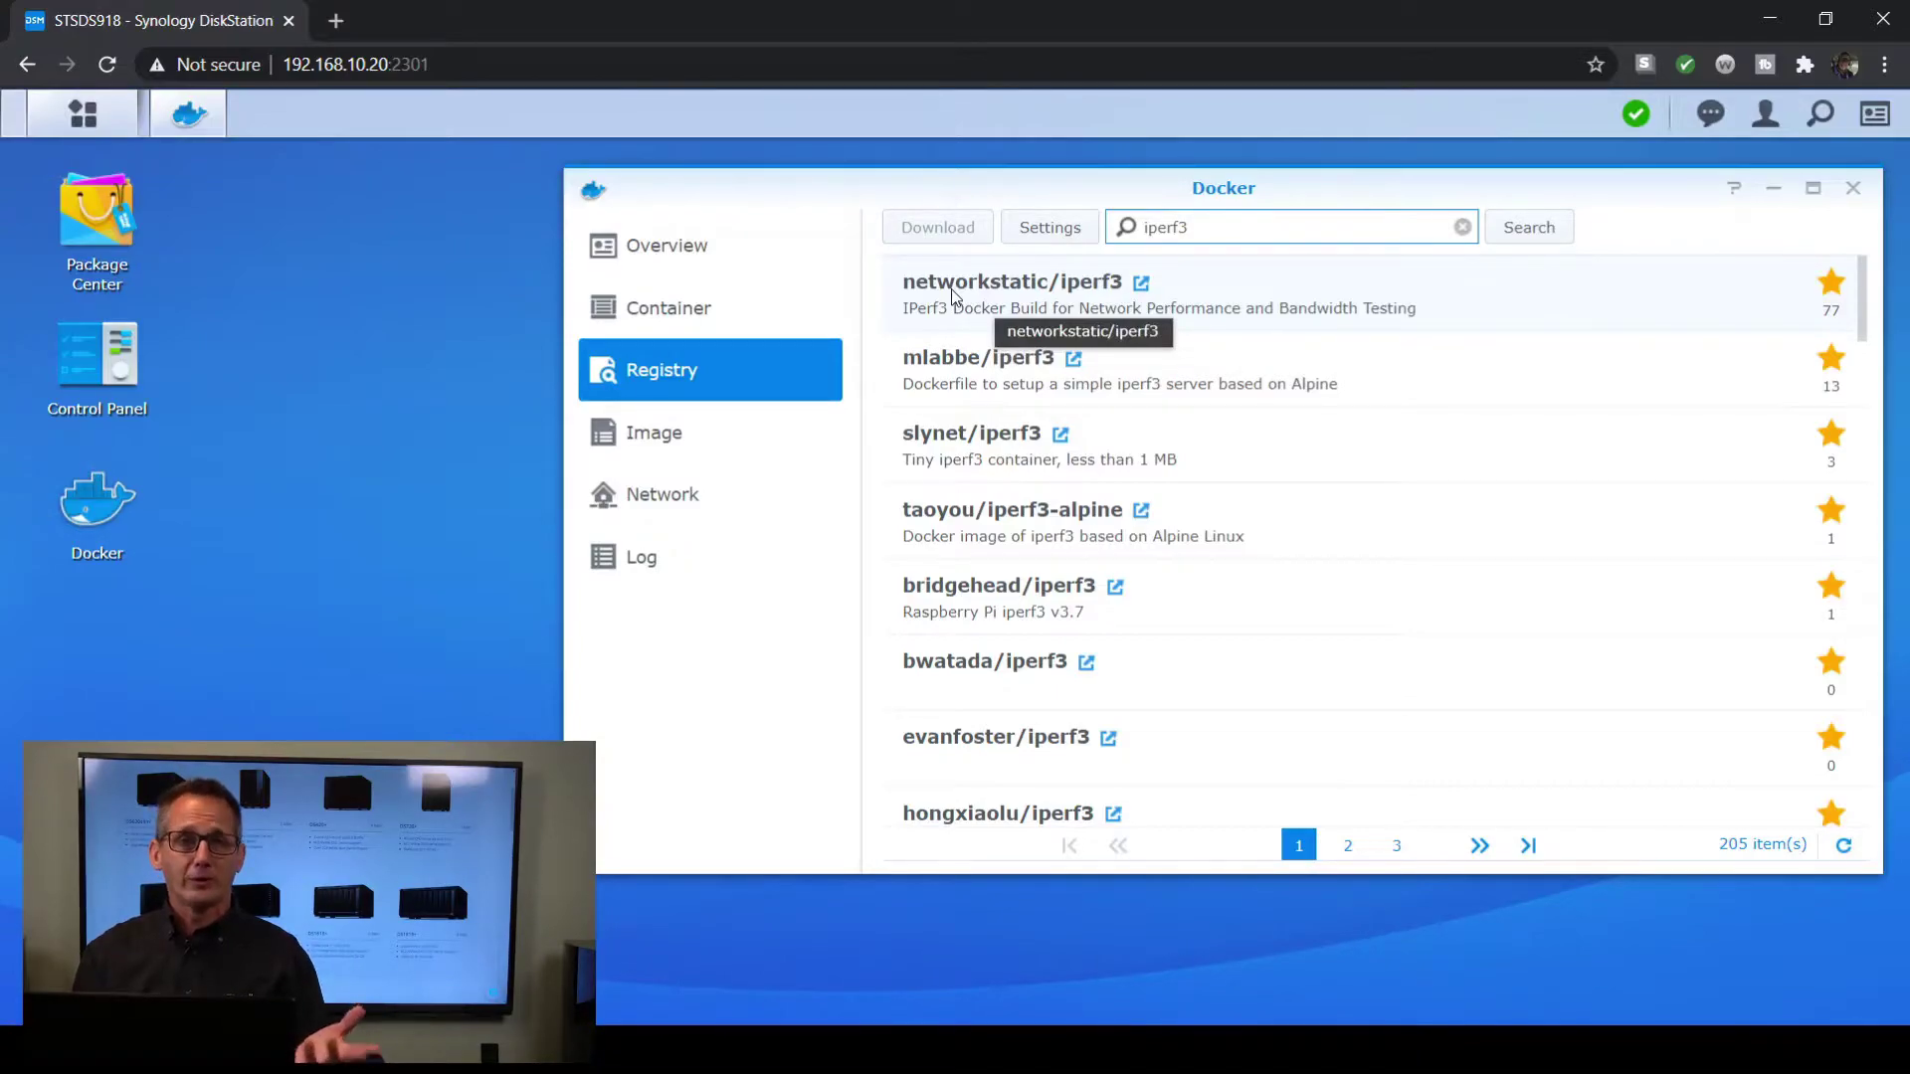
Download networkstatic/iperf3 and launch a new container from the networkstatic/iperf3:latest image
double_click(999, 290)
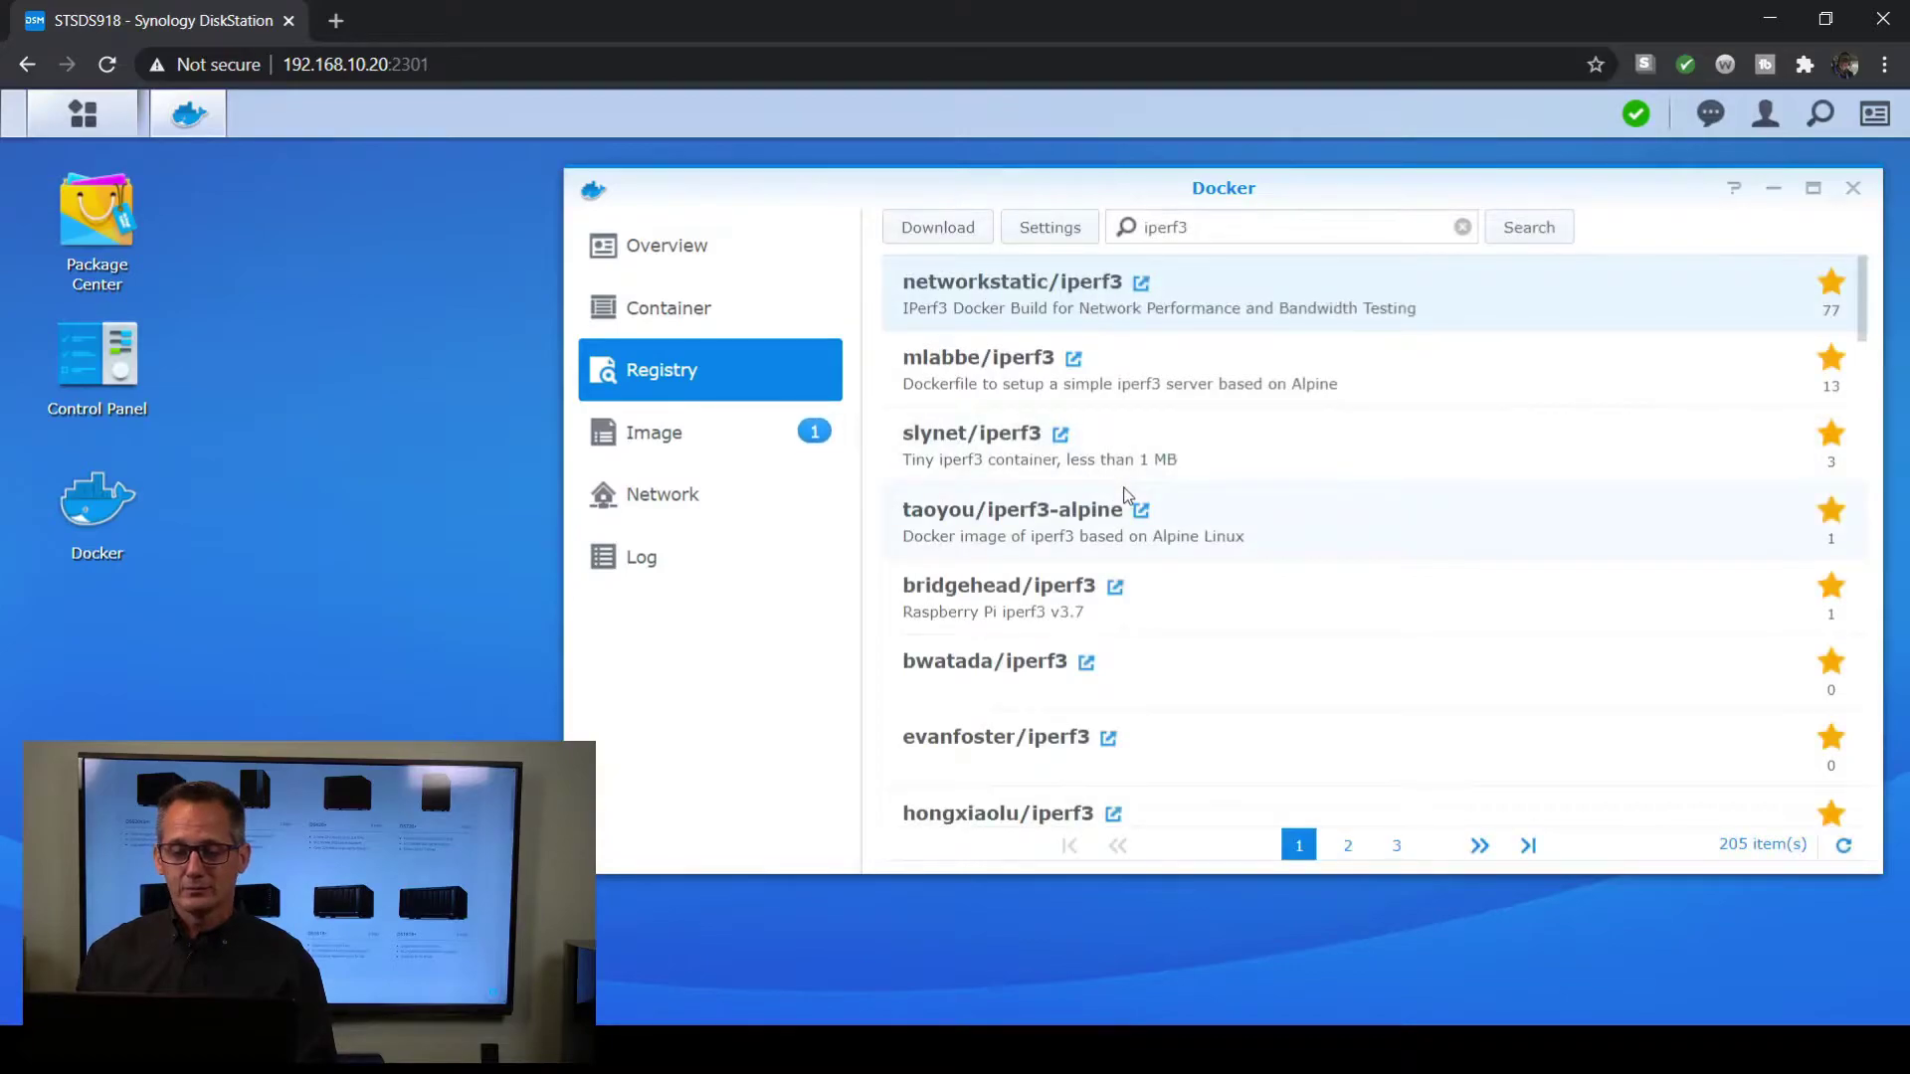
click(709, 438)
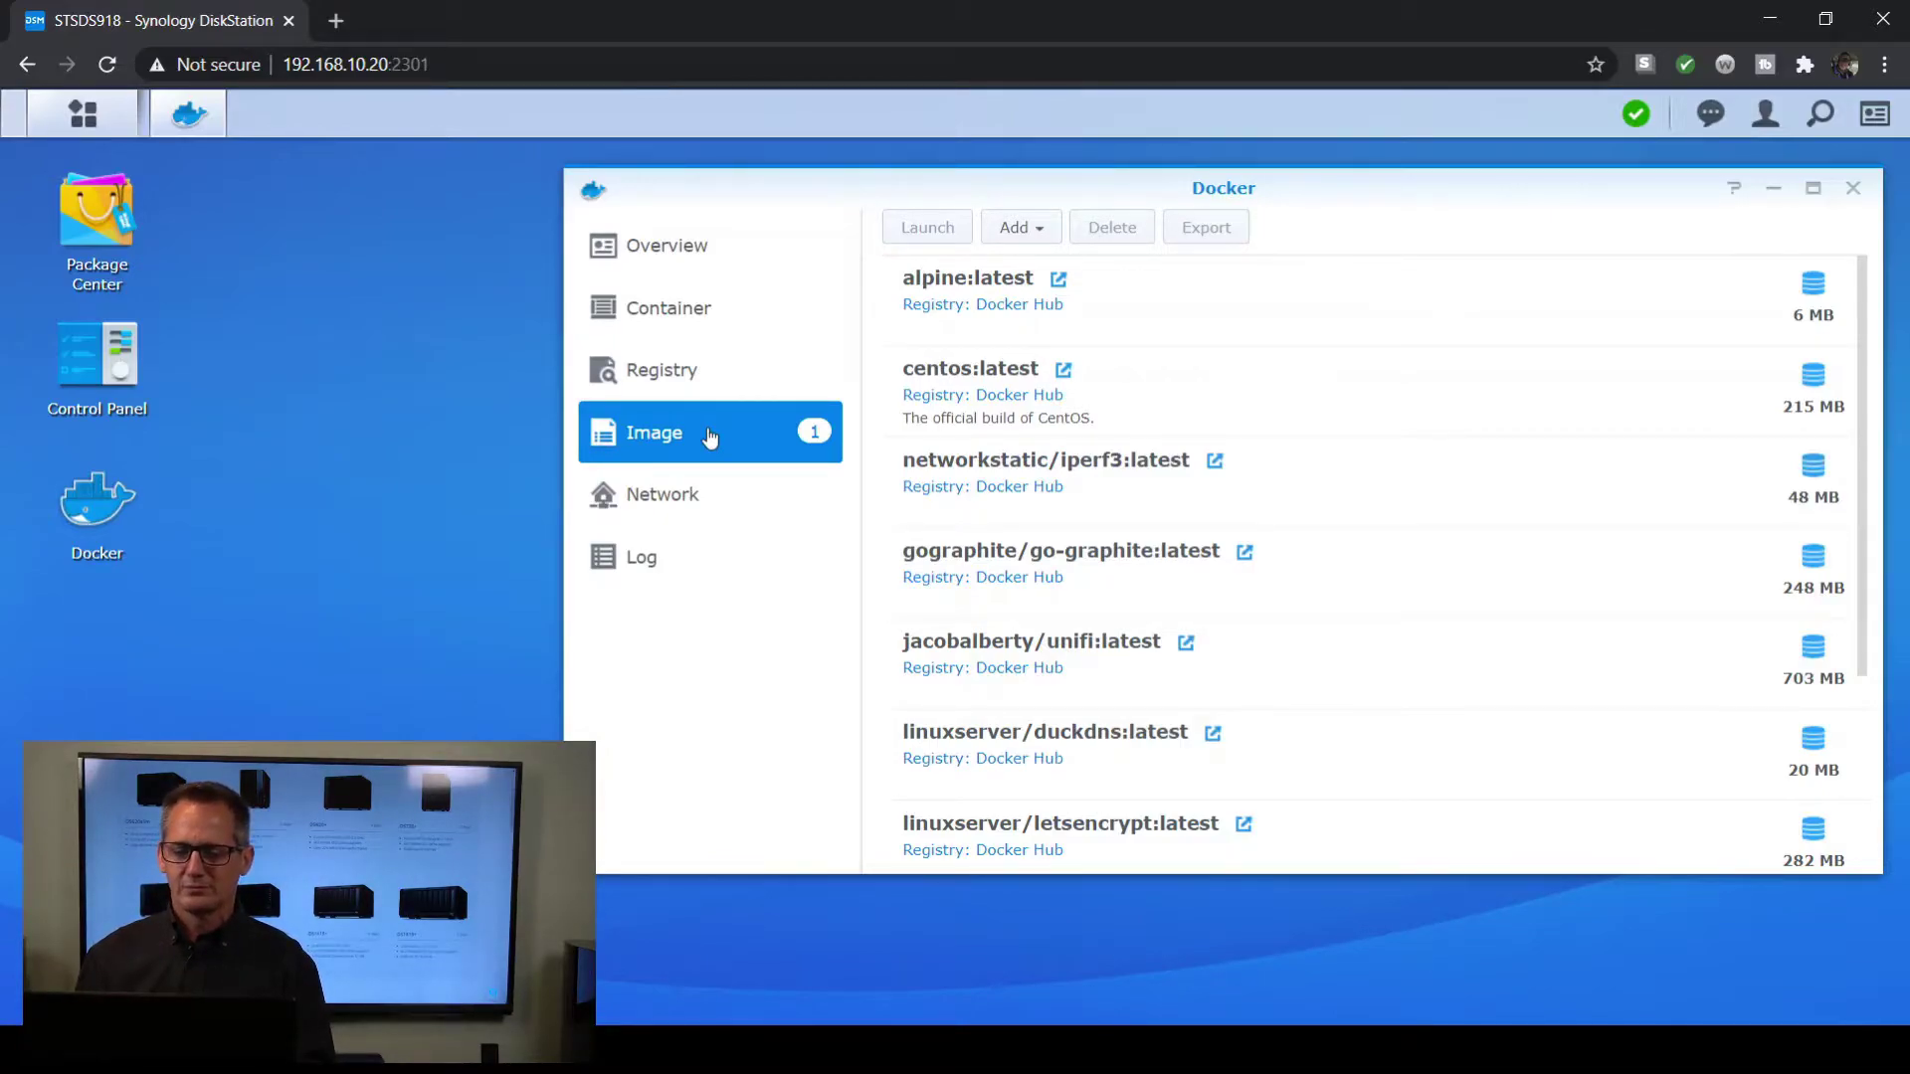
scroll(1037, 562, down, 3)
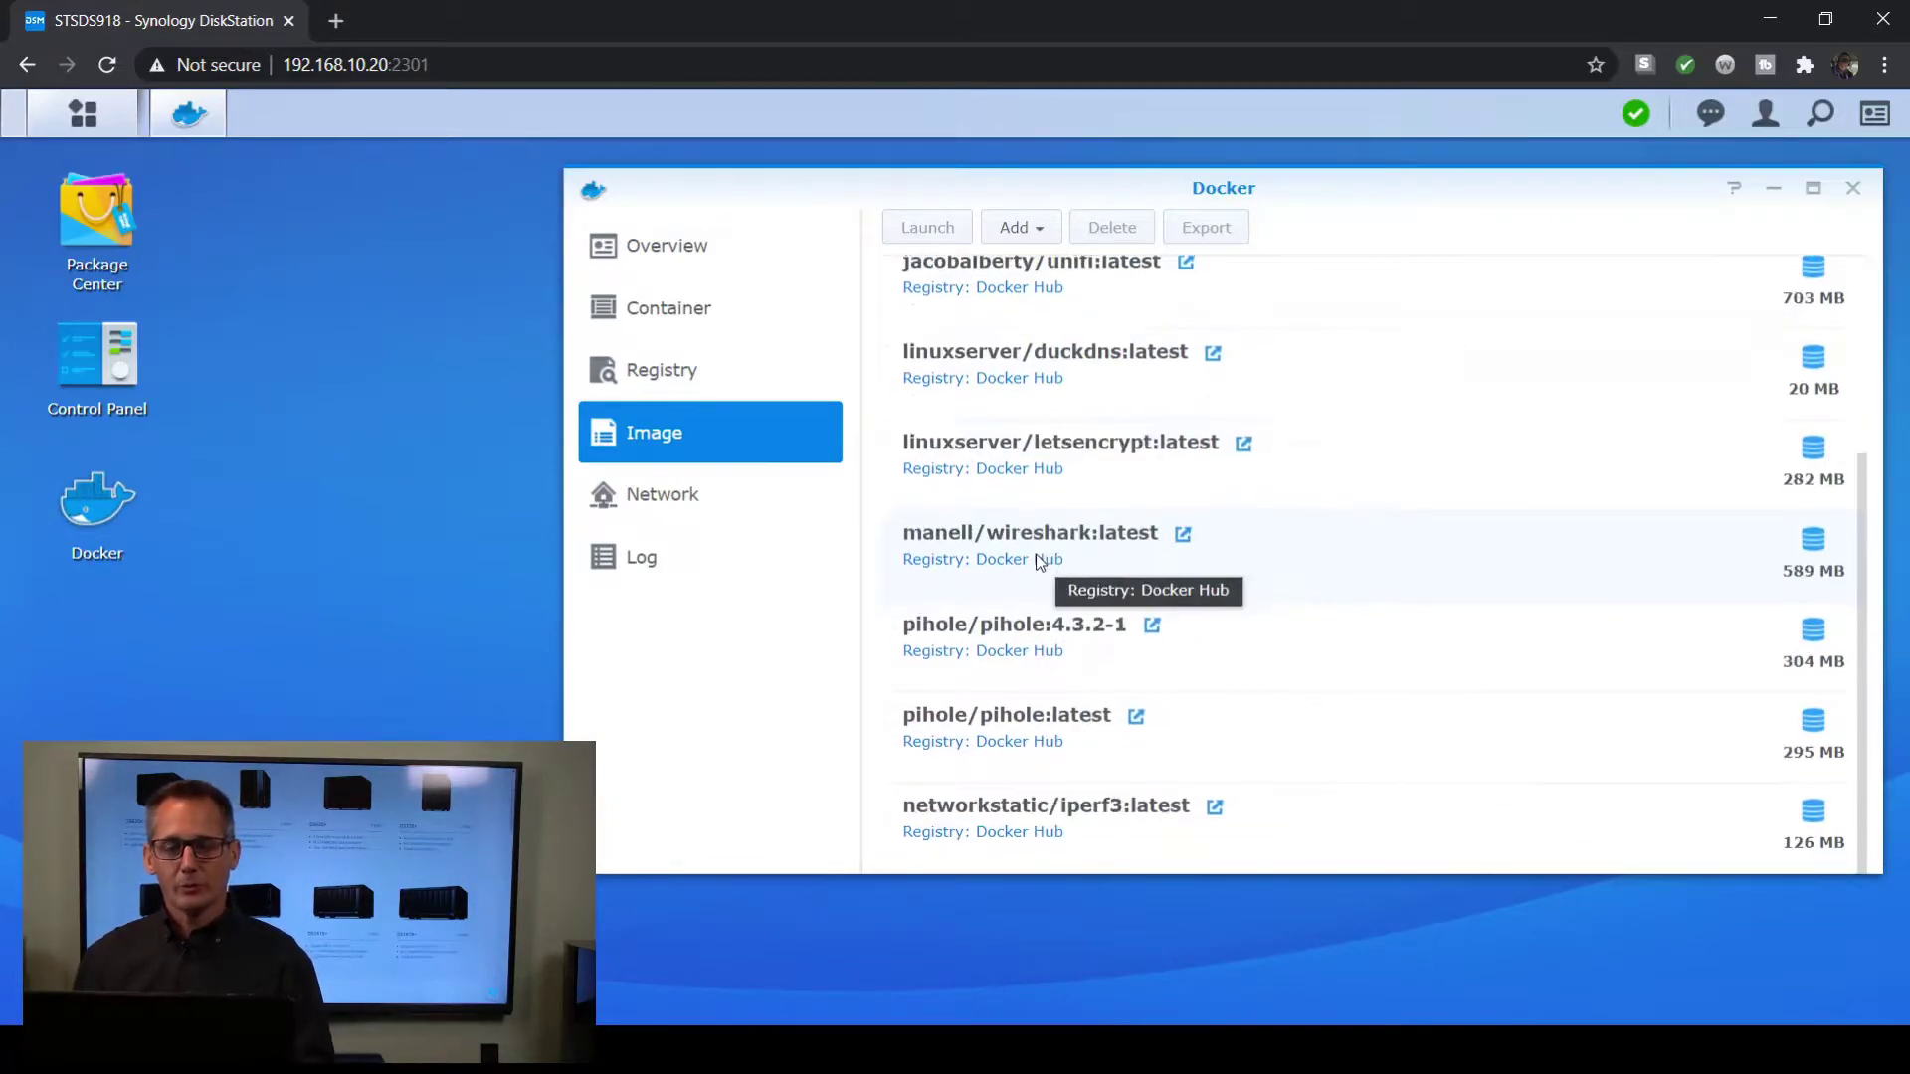
click(1059, 834)
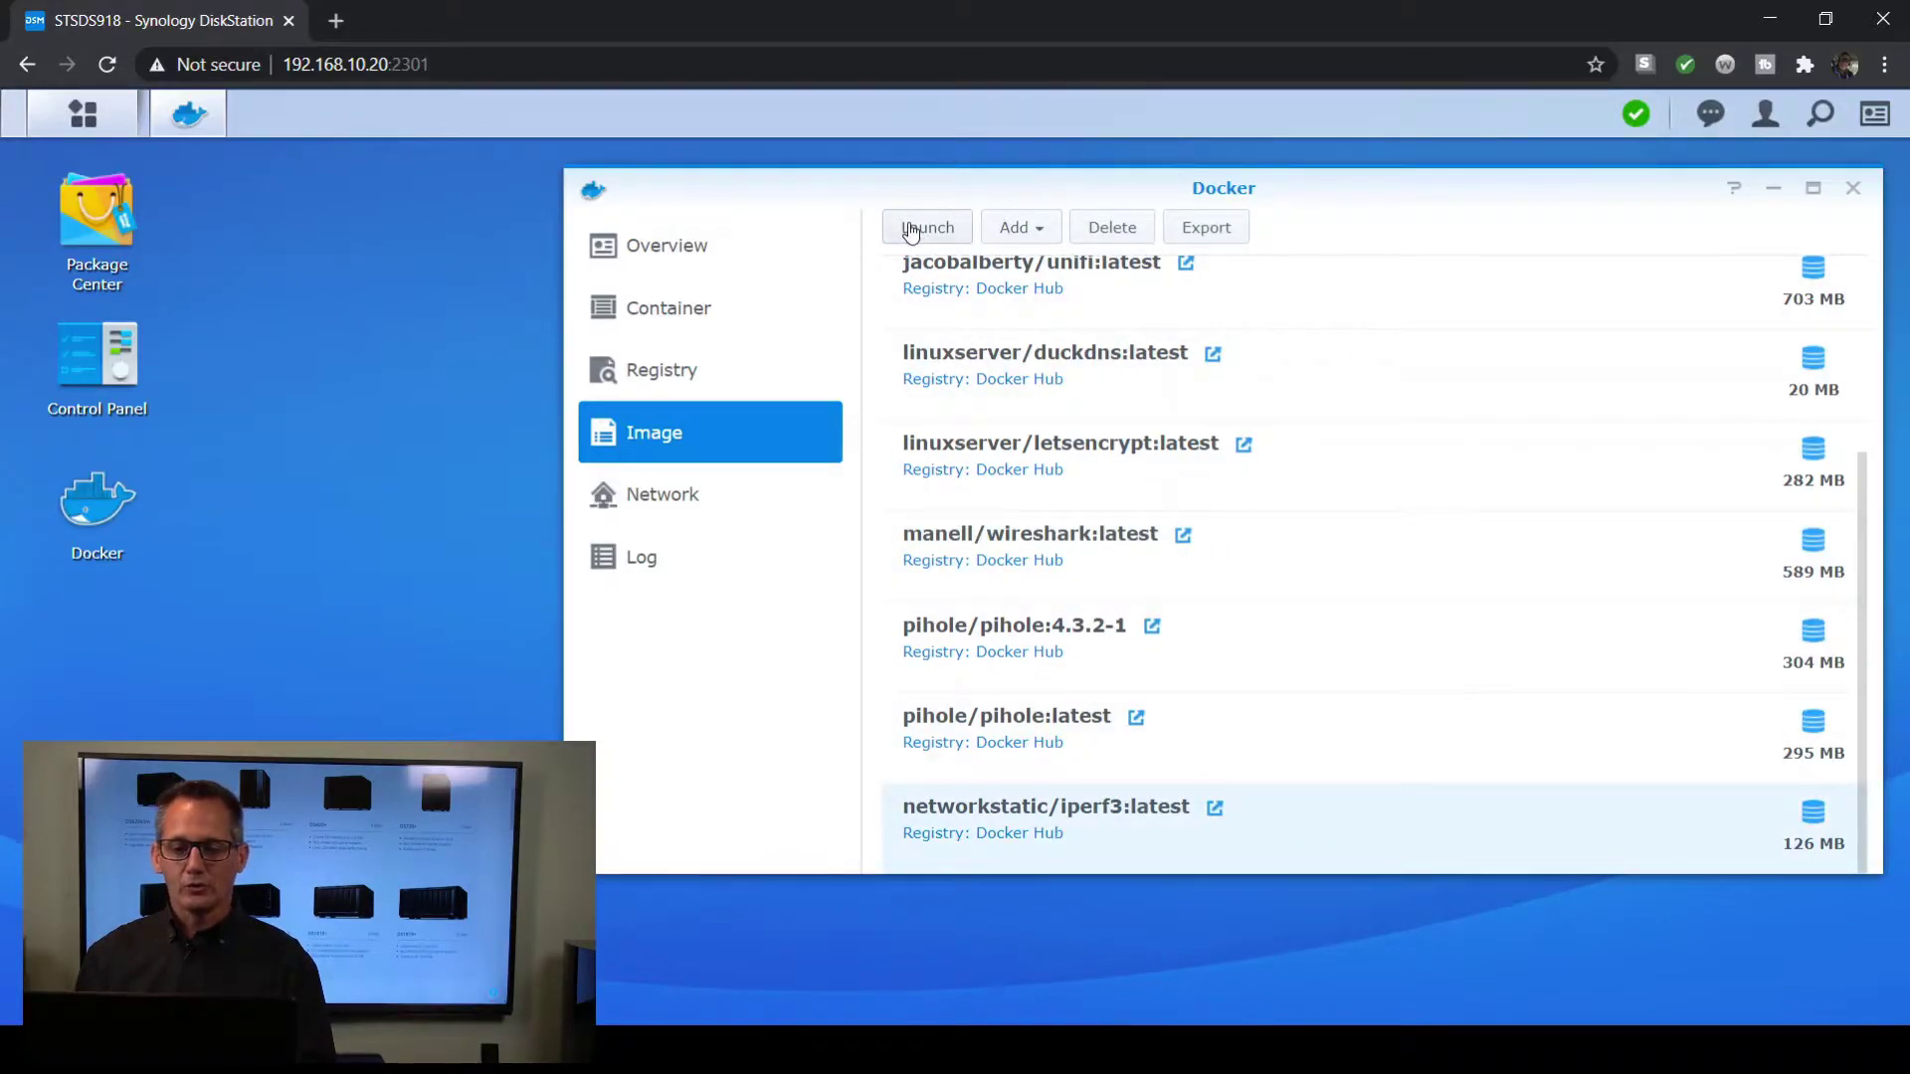
click(910, 229)
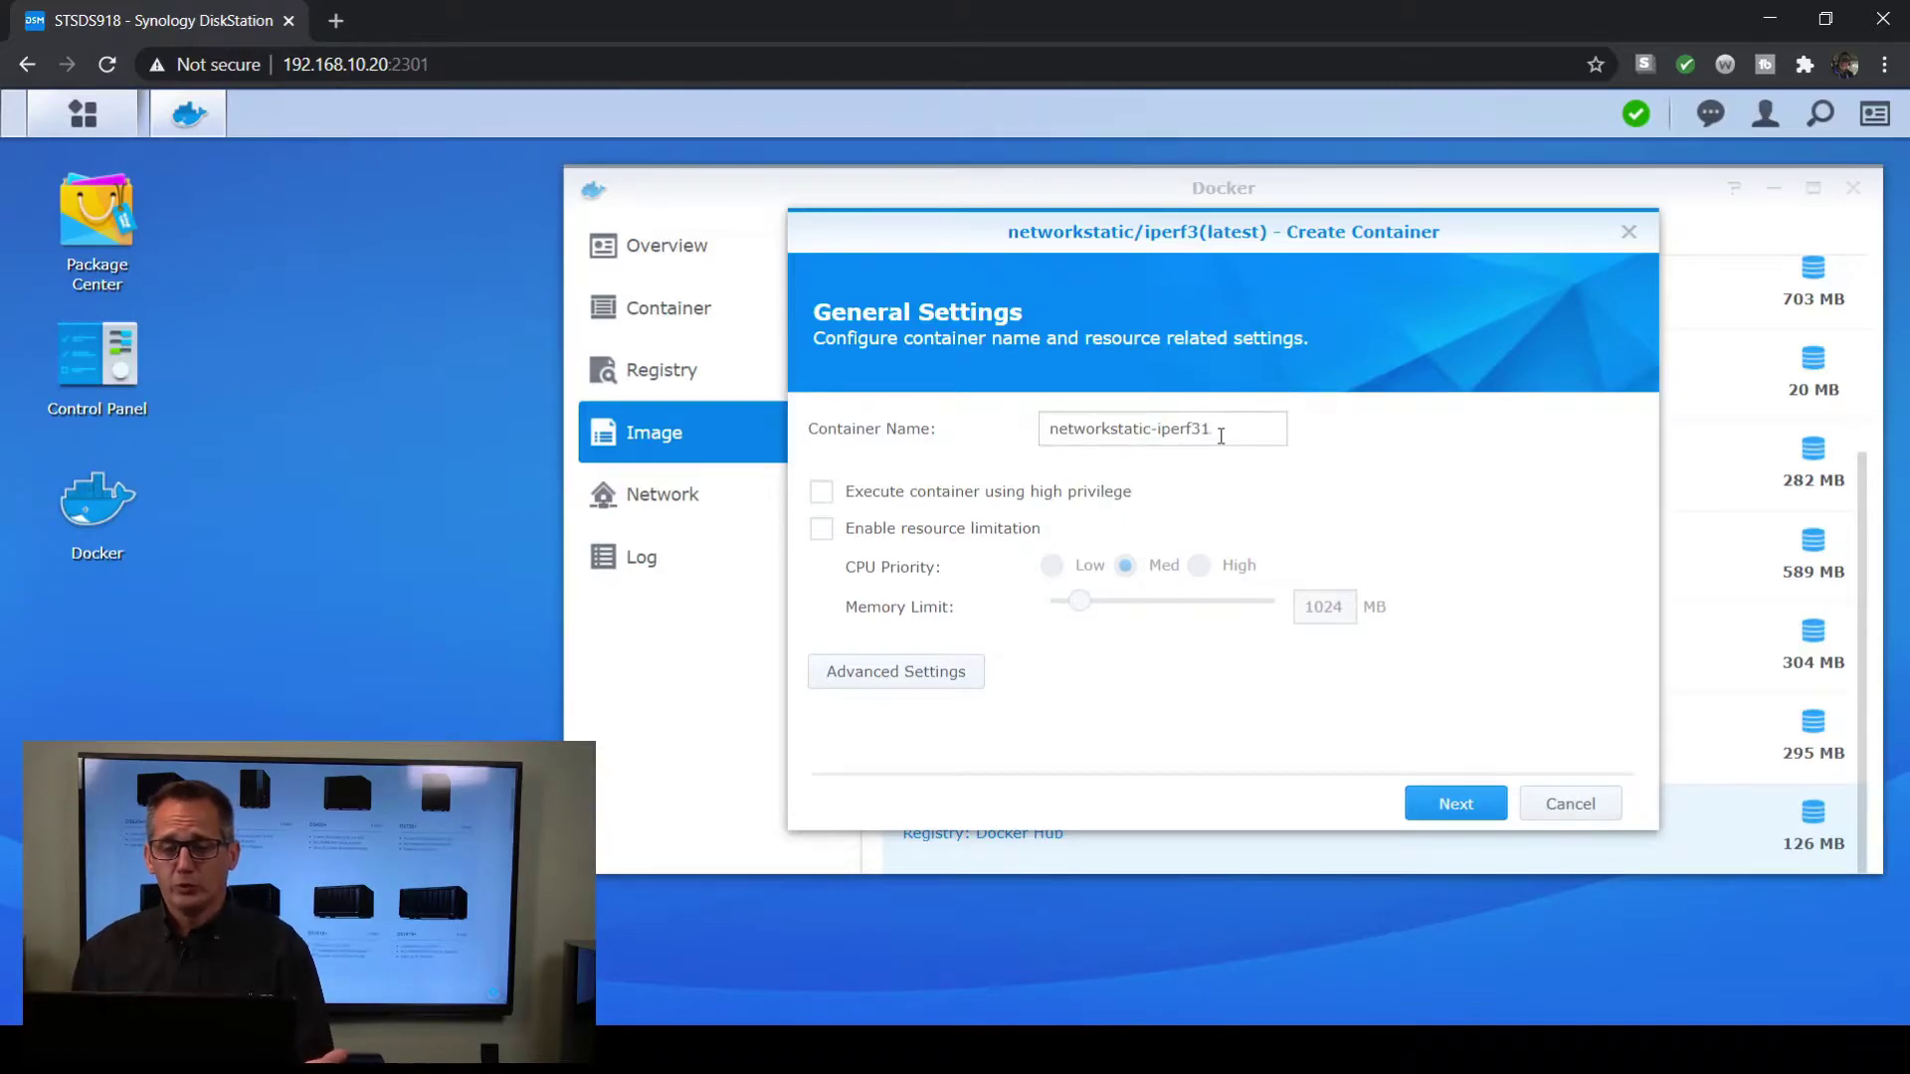
Name the container networkstatic-iperf3 and open its Advanced Settings
click(1228, 429)
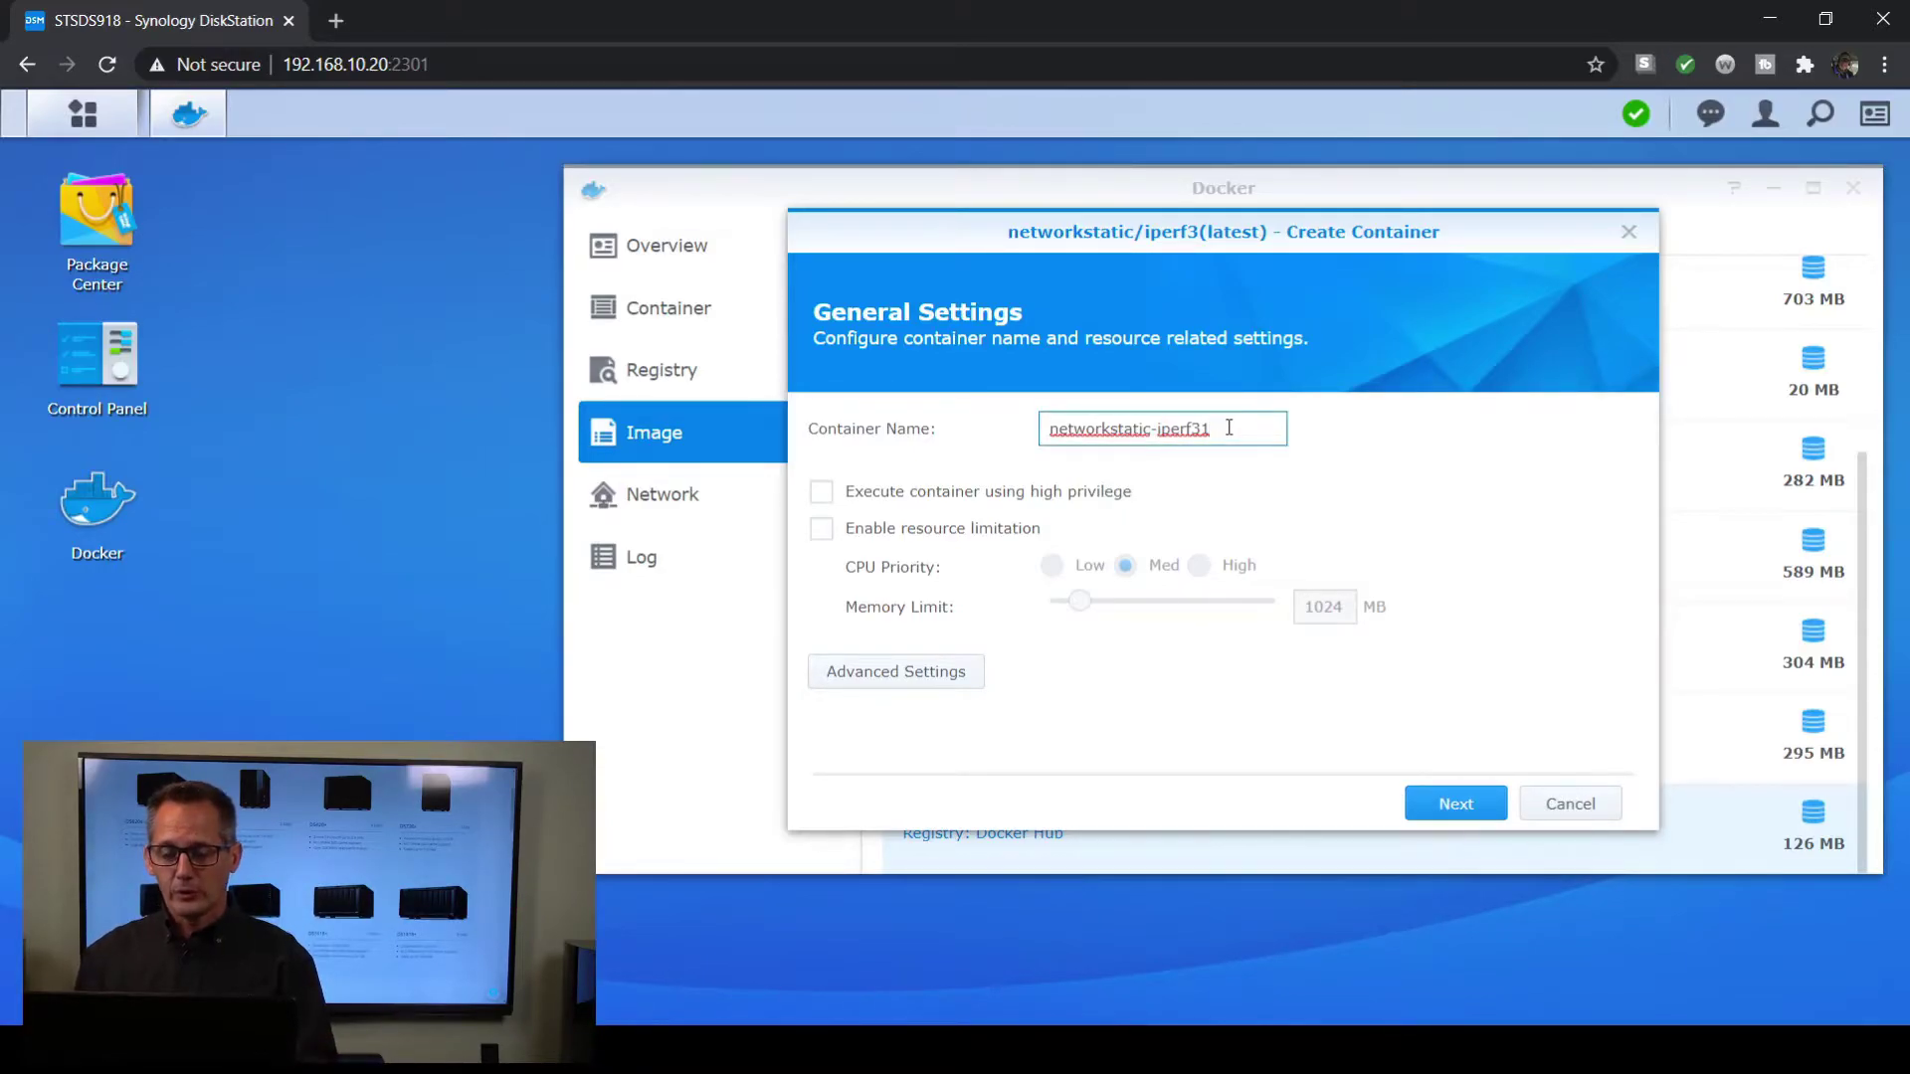
key(BackSpace)
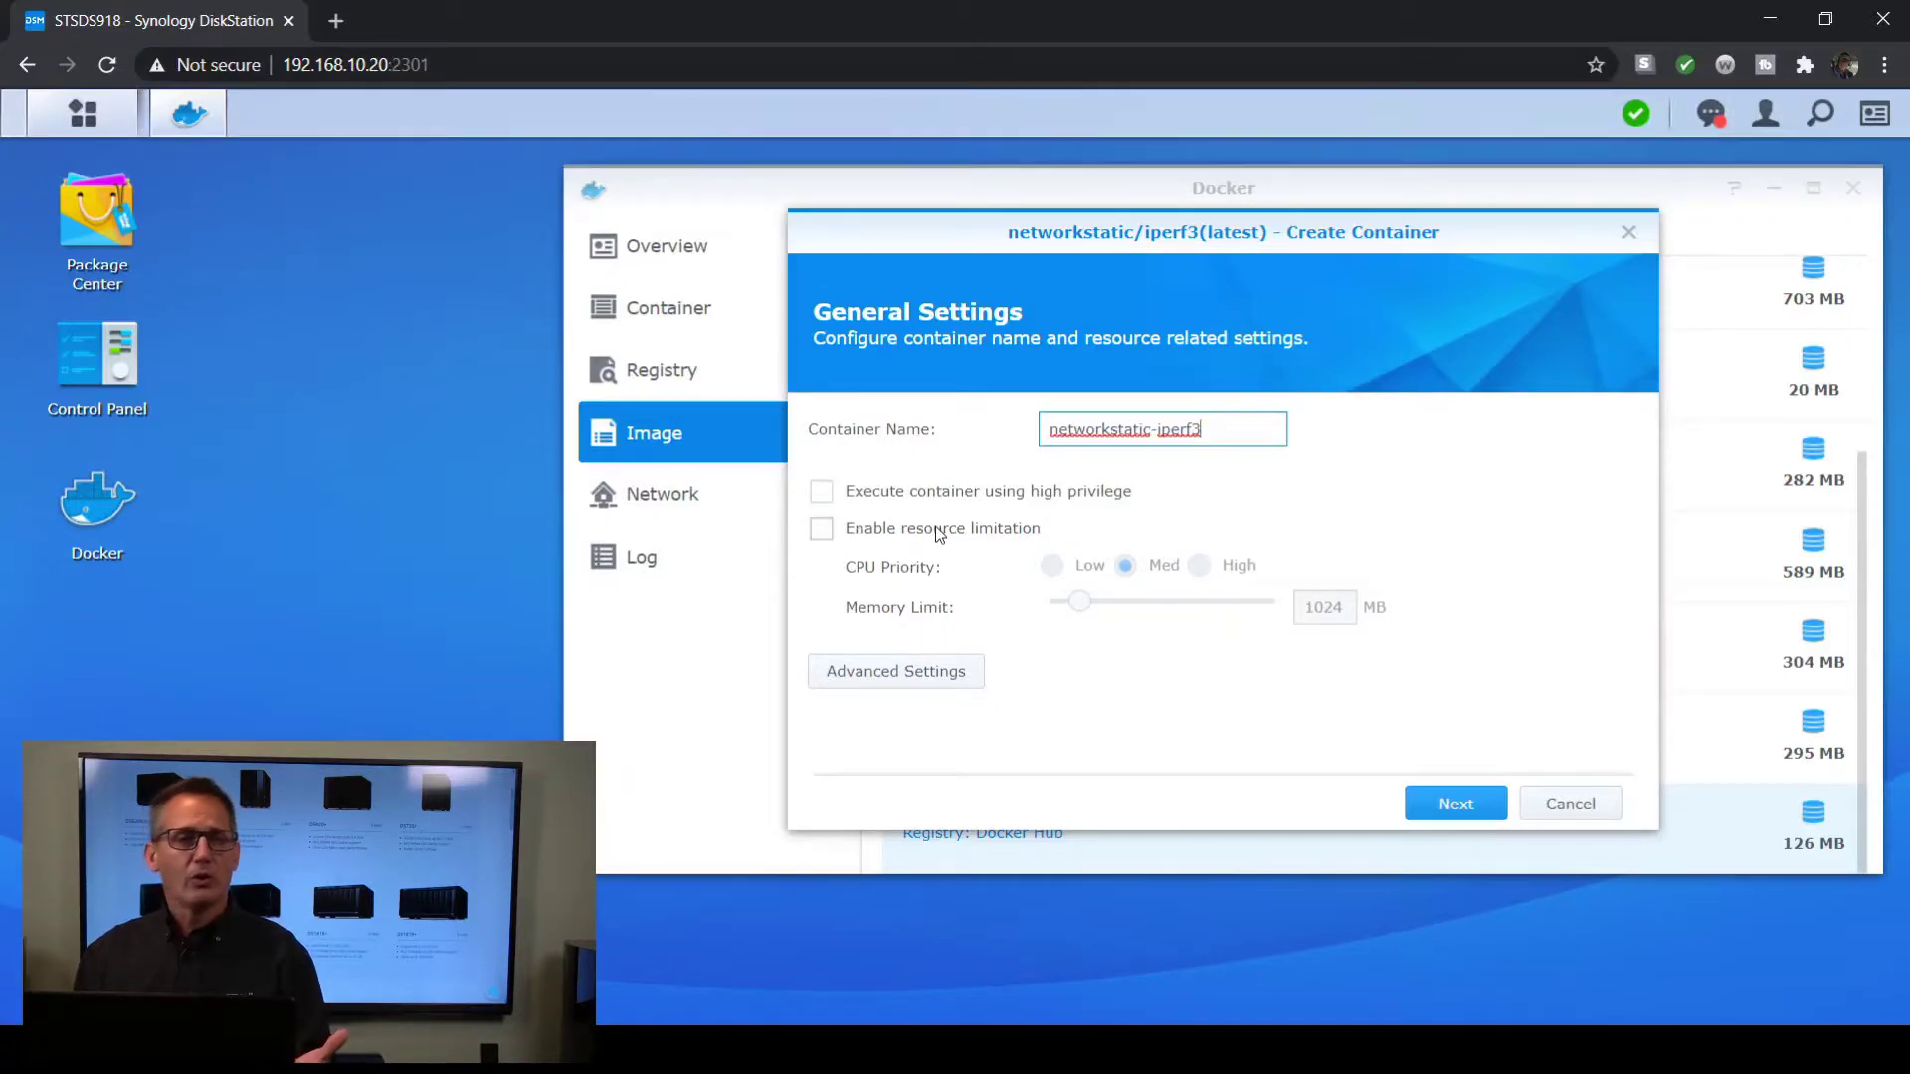
click(946, 685)
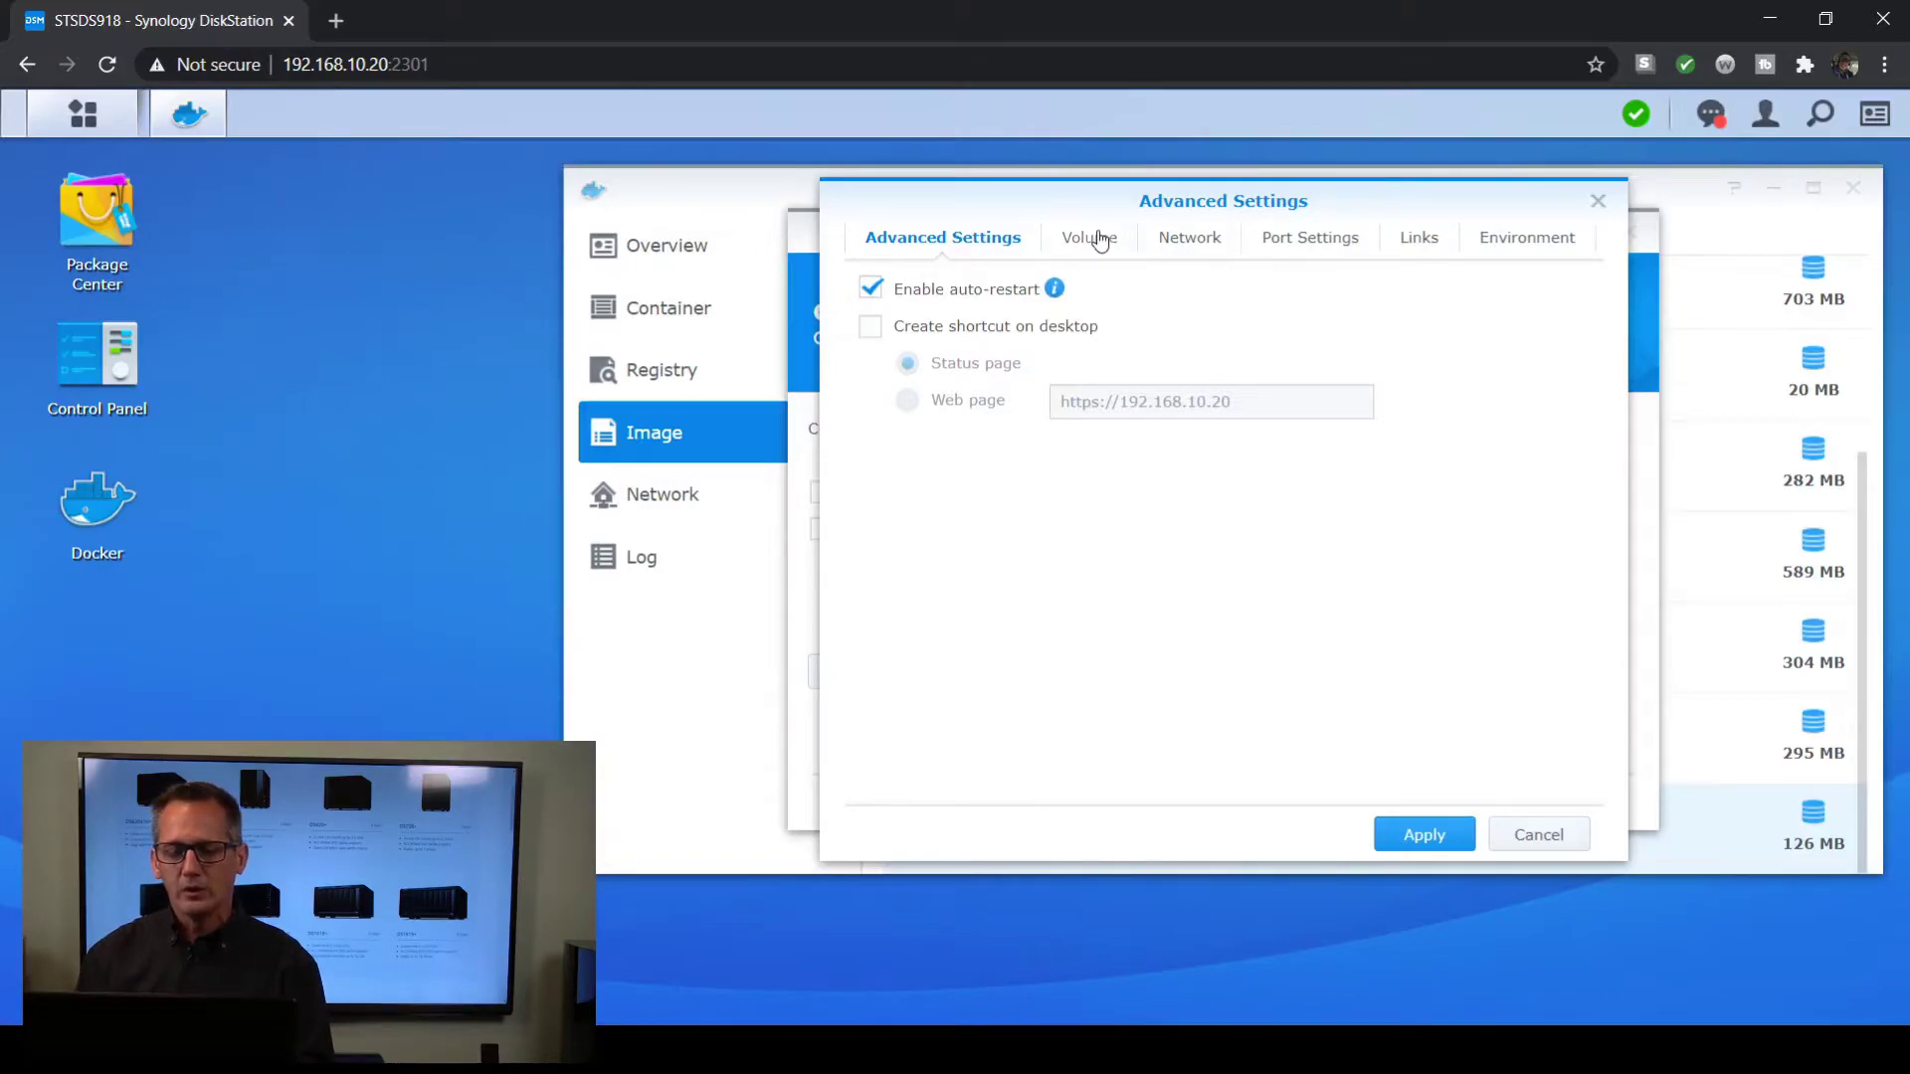
Make the container use the Docker host's network, then go to the Environment settings
click(1099, 239)
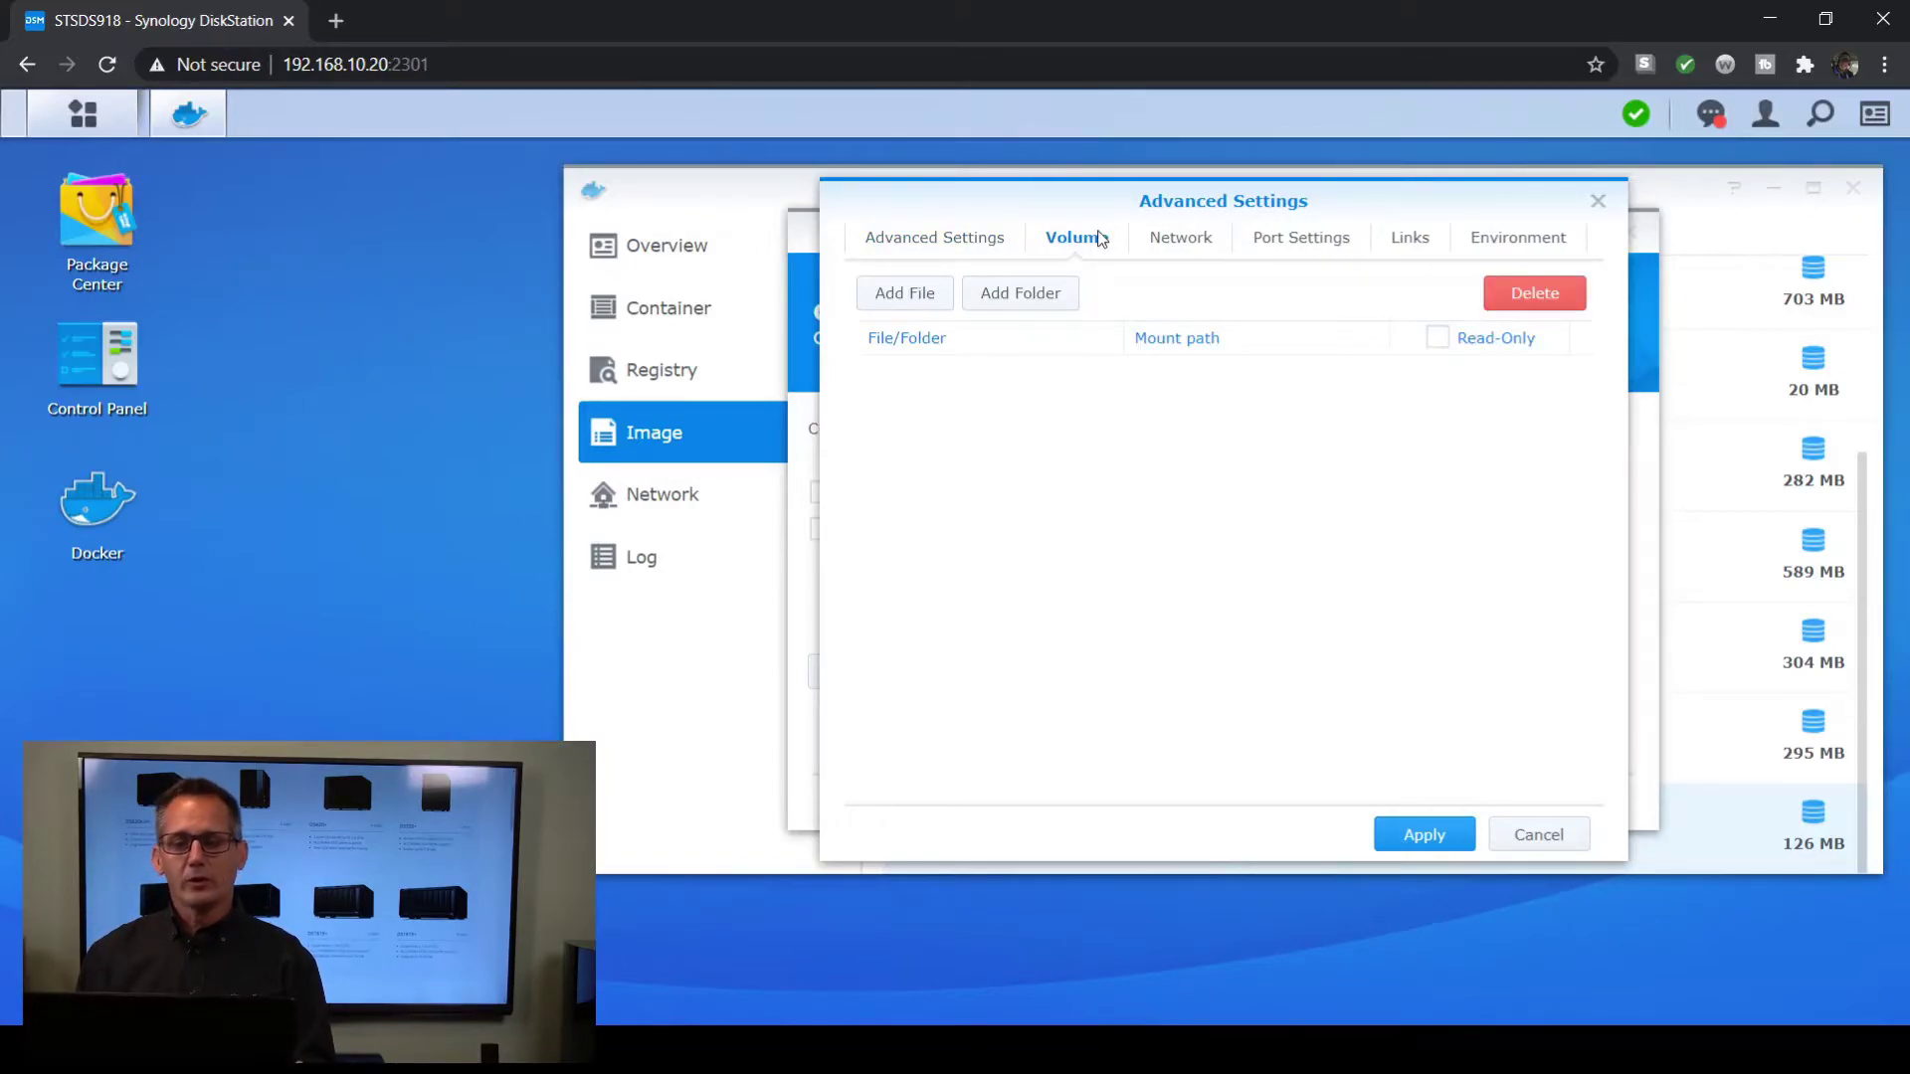
click(1205, 238)
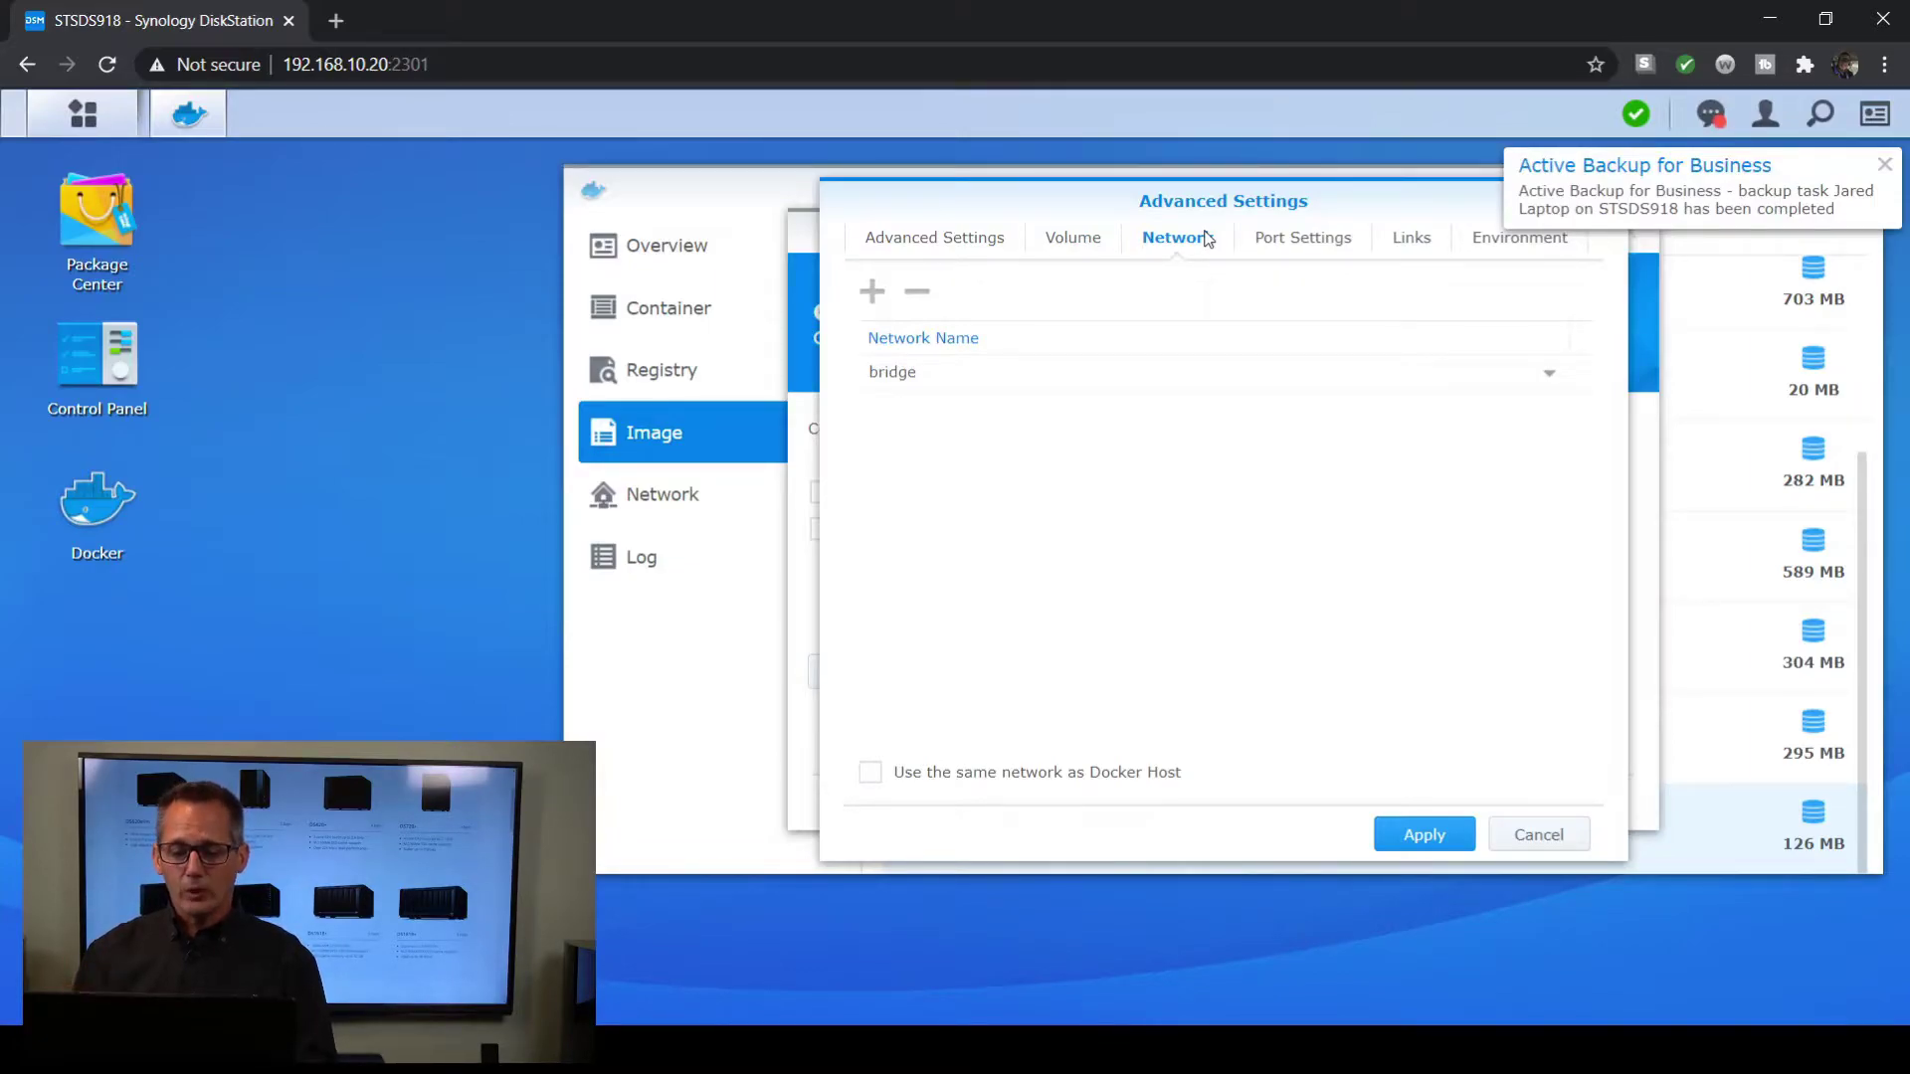
click(873, 775)
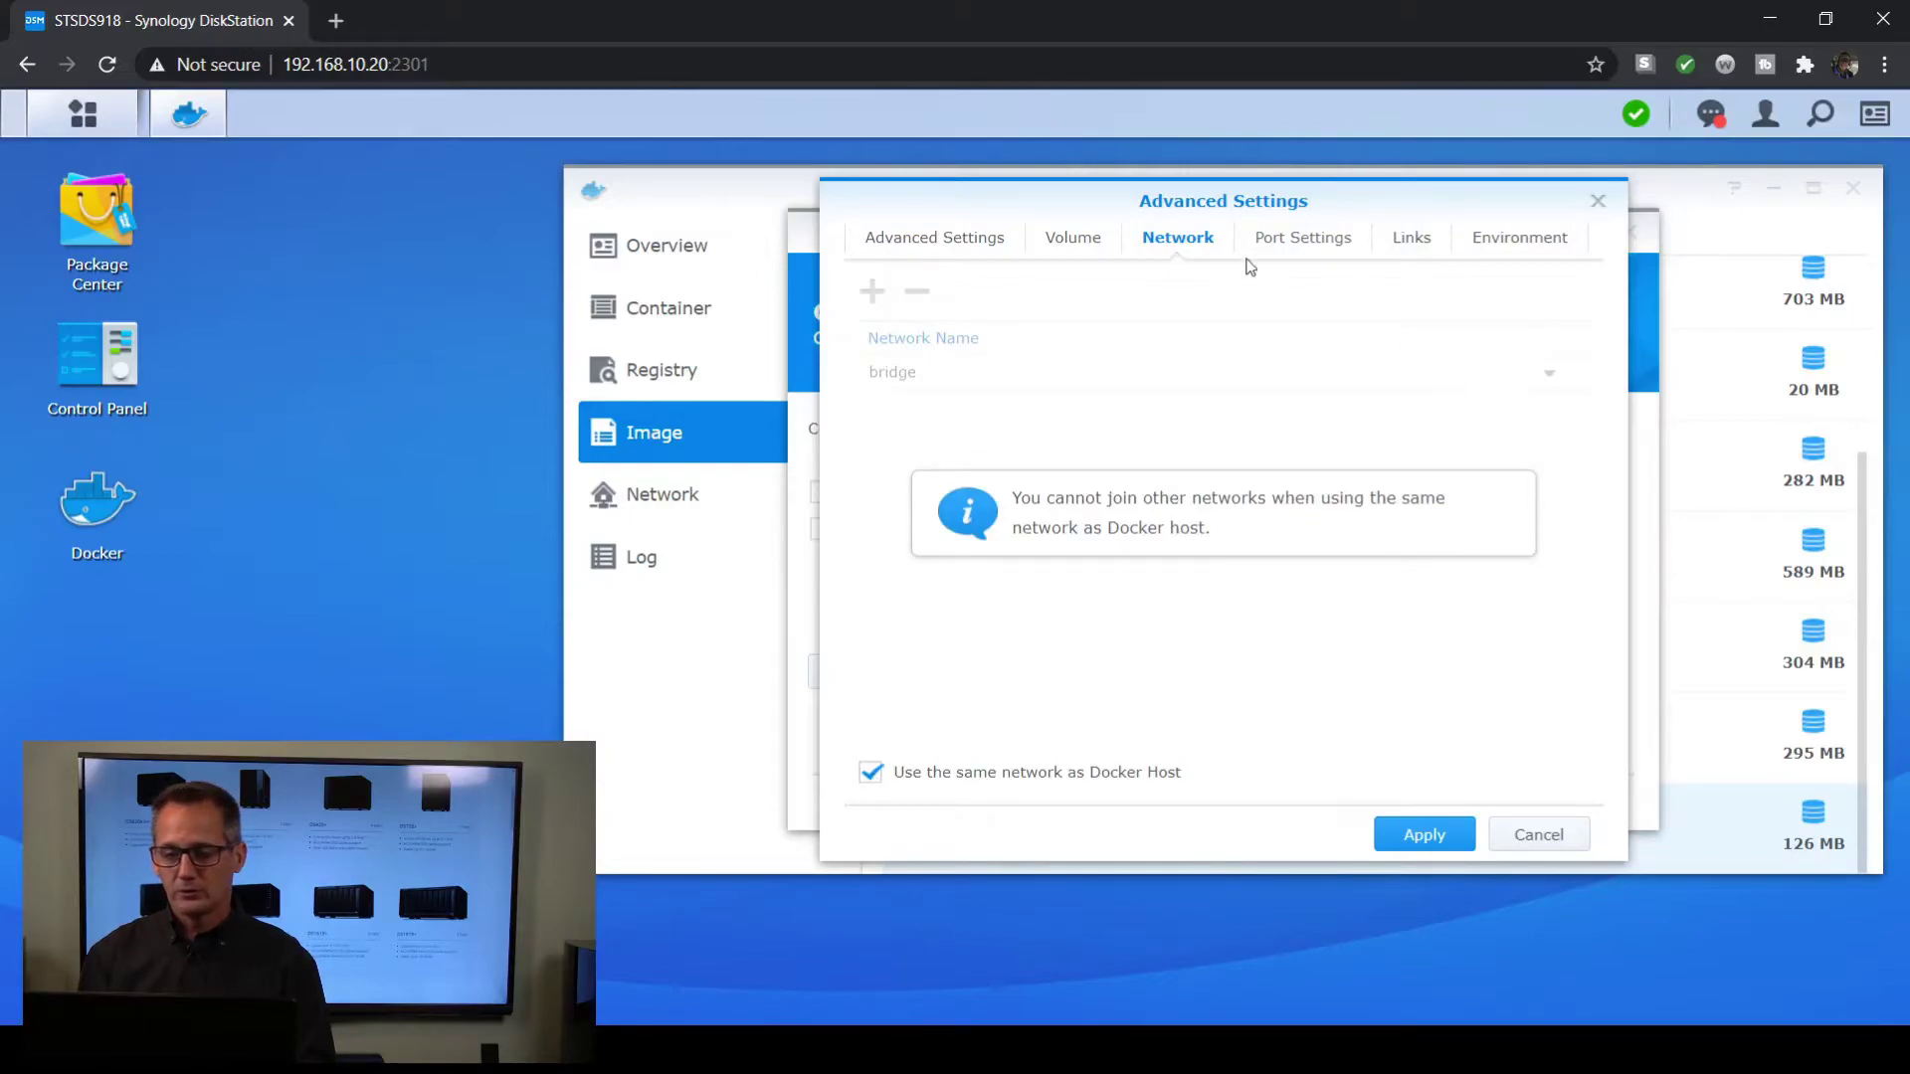
click(1274, 243)
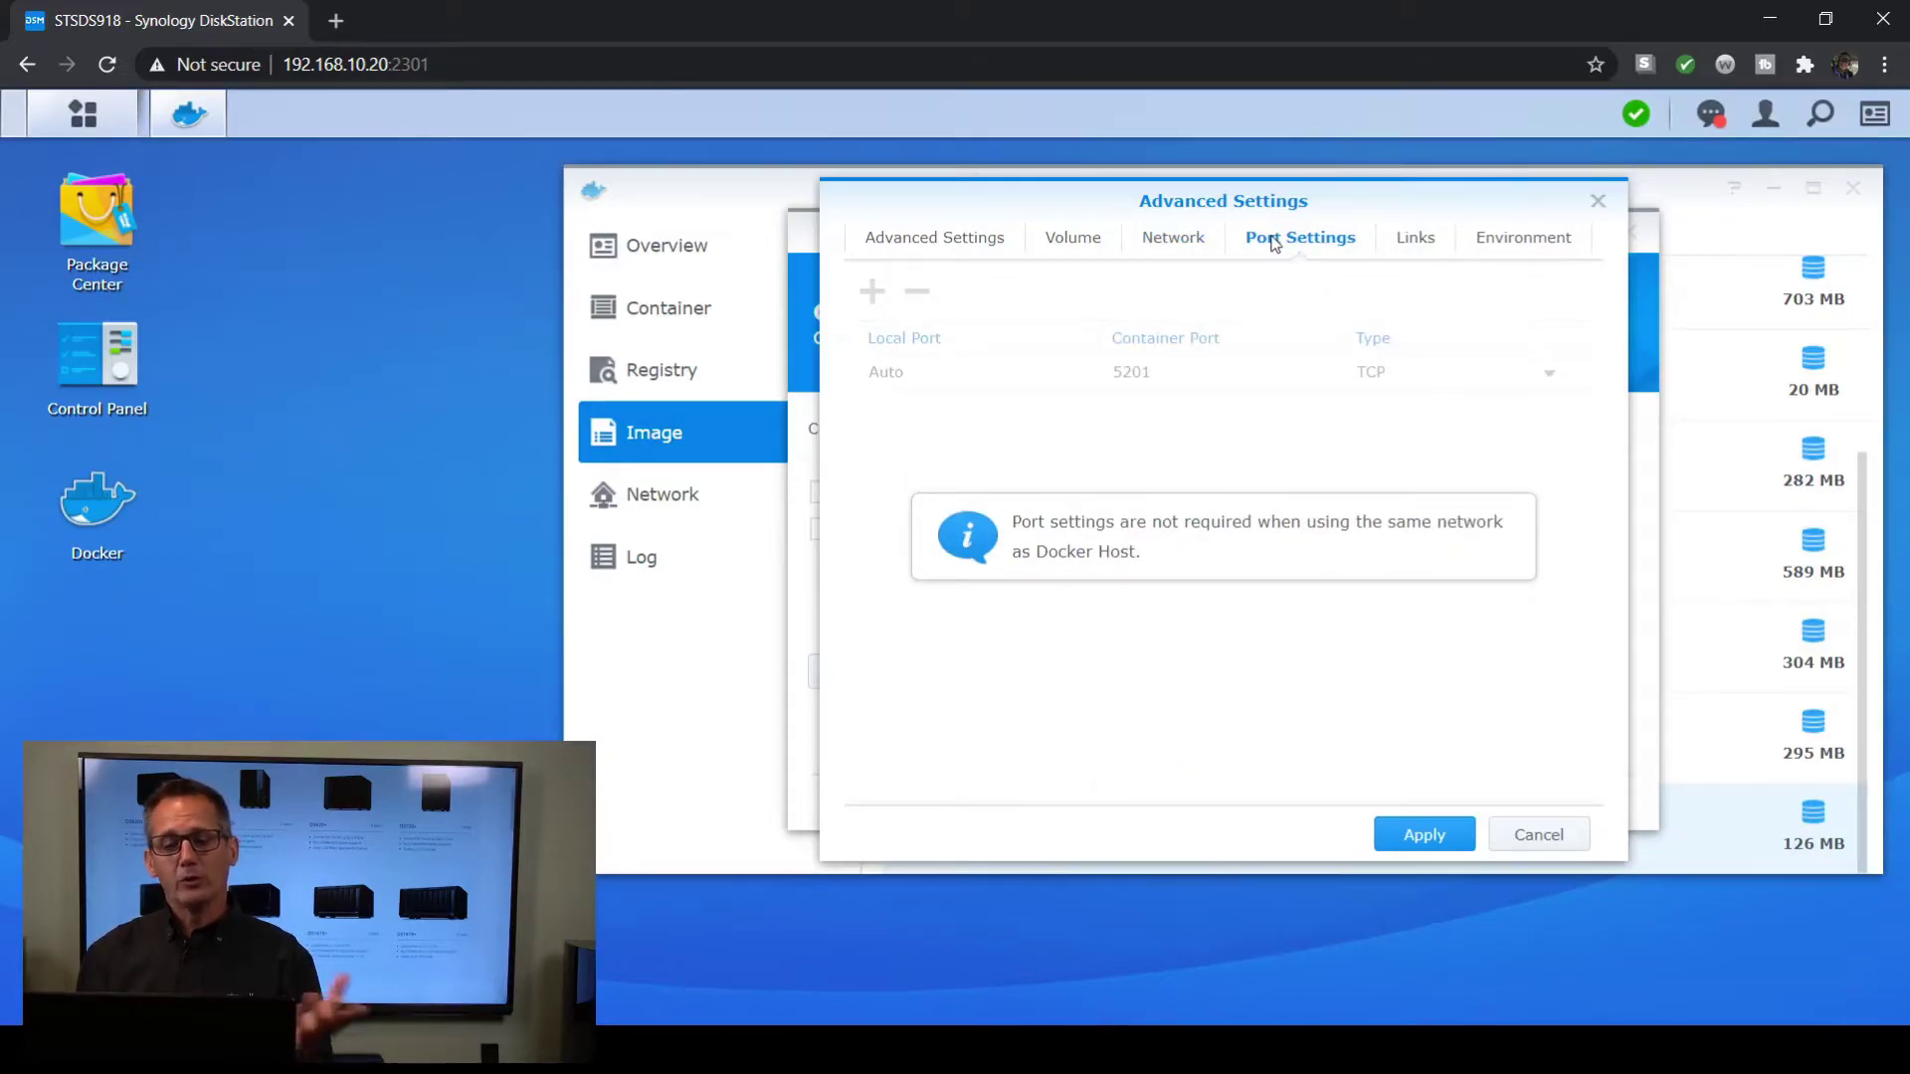
click(1438, 245)
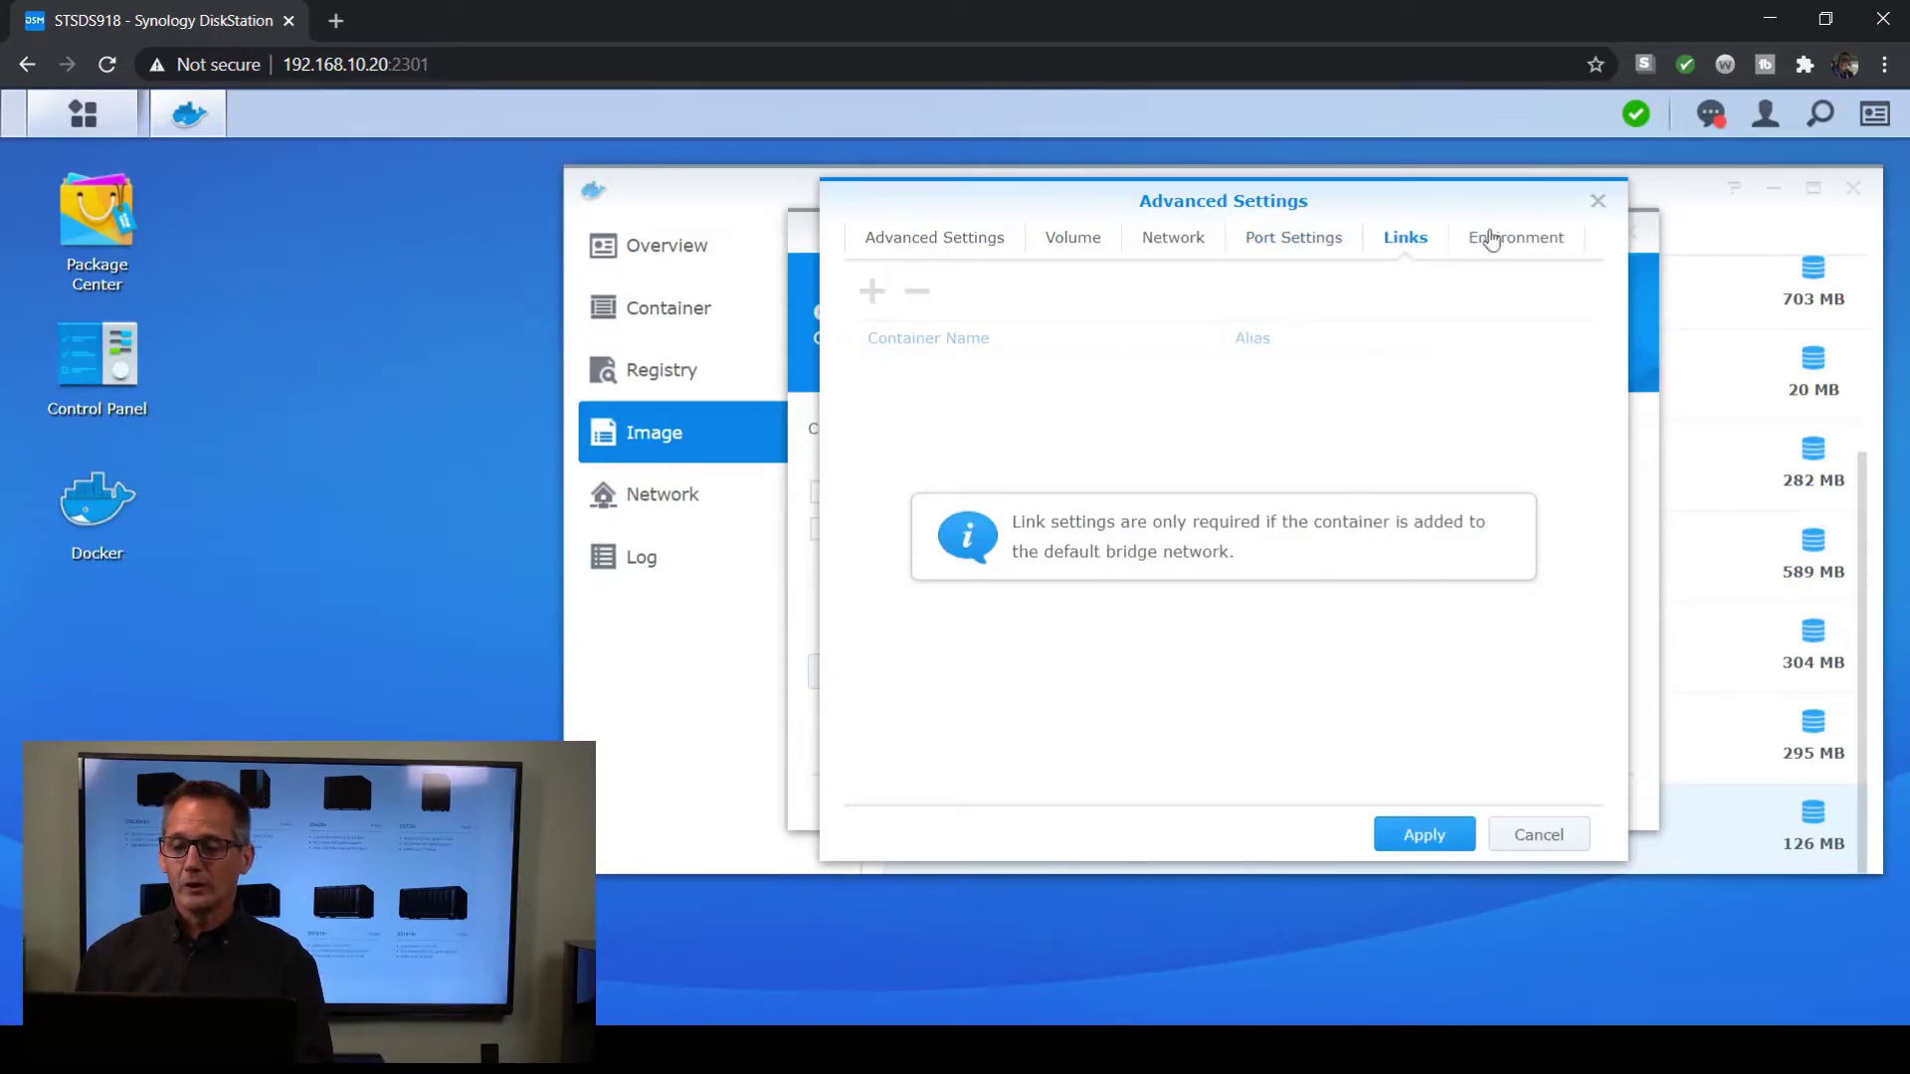
click(1513, 237)
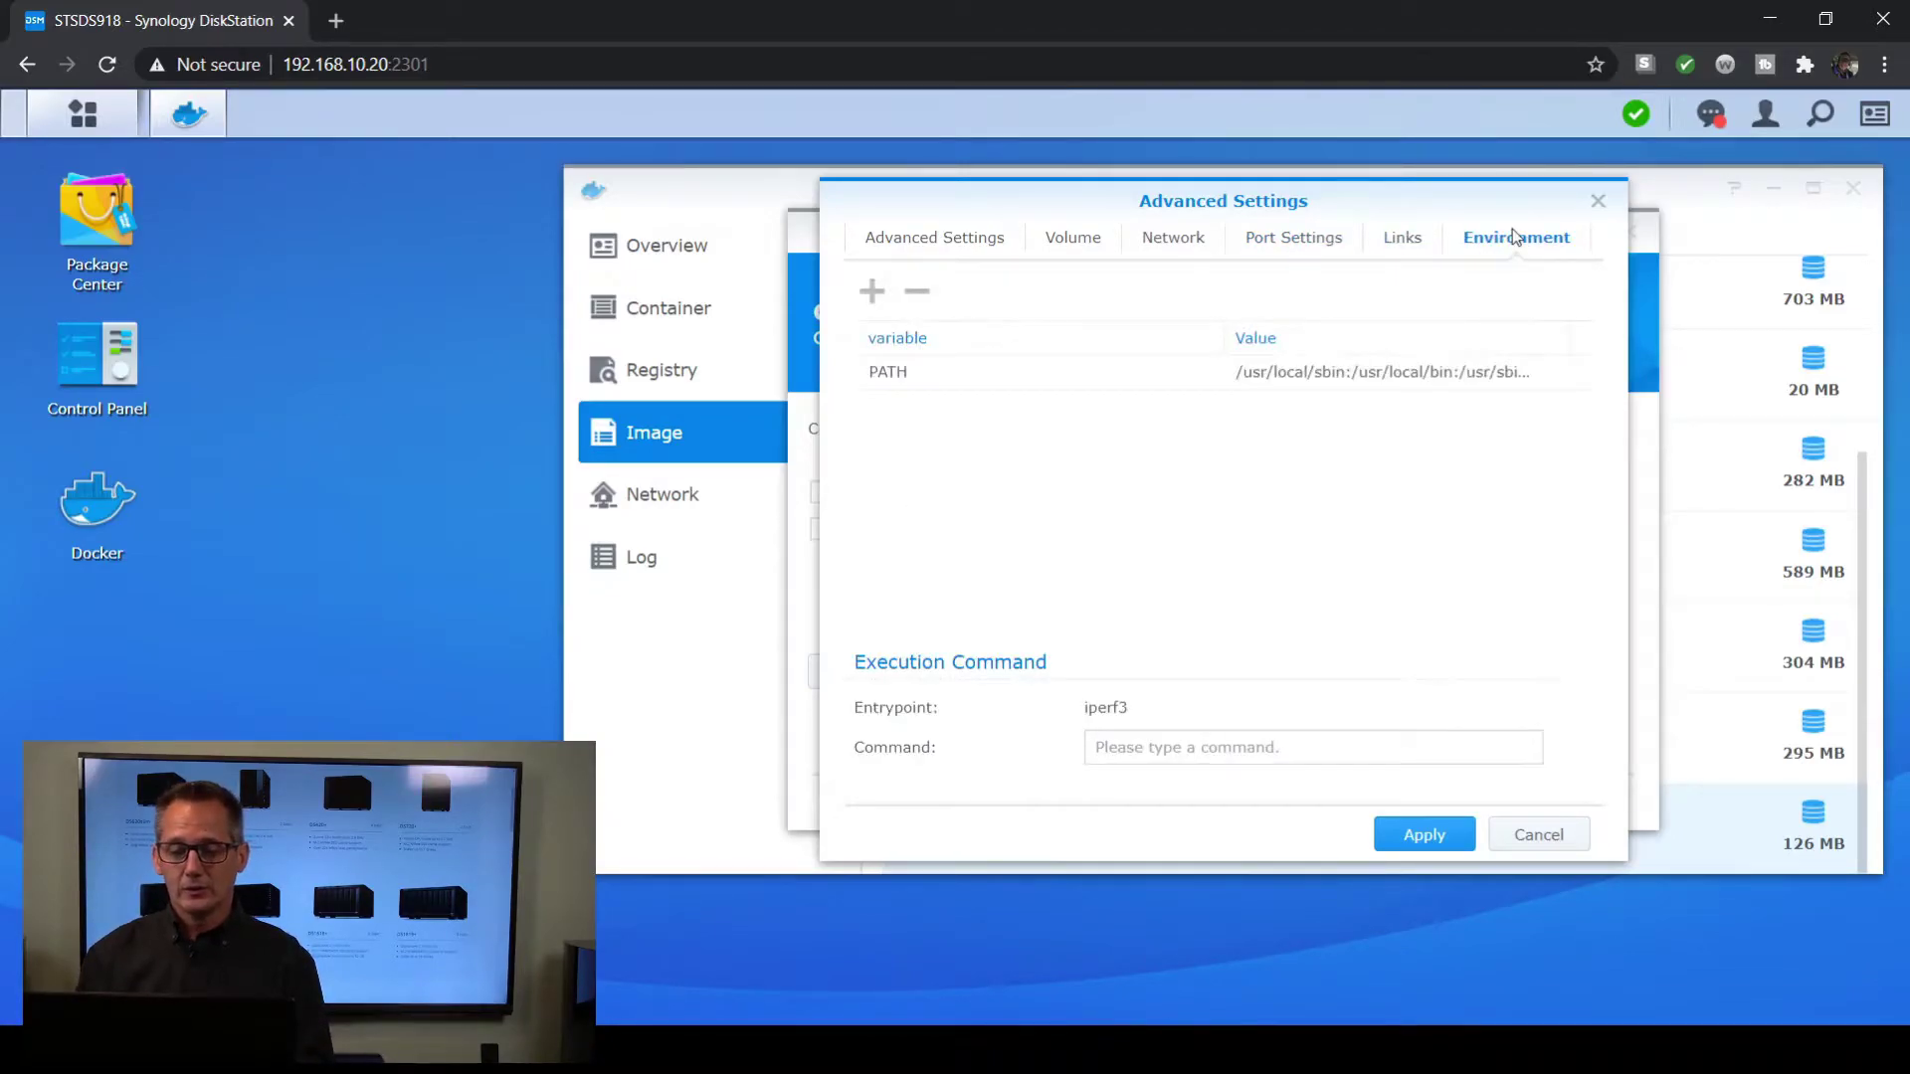
Set the container's execution command to -s and apply the advanced settings
click(1163, 746)
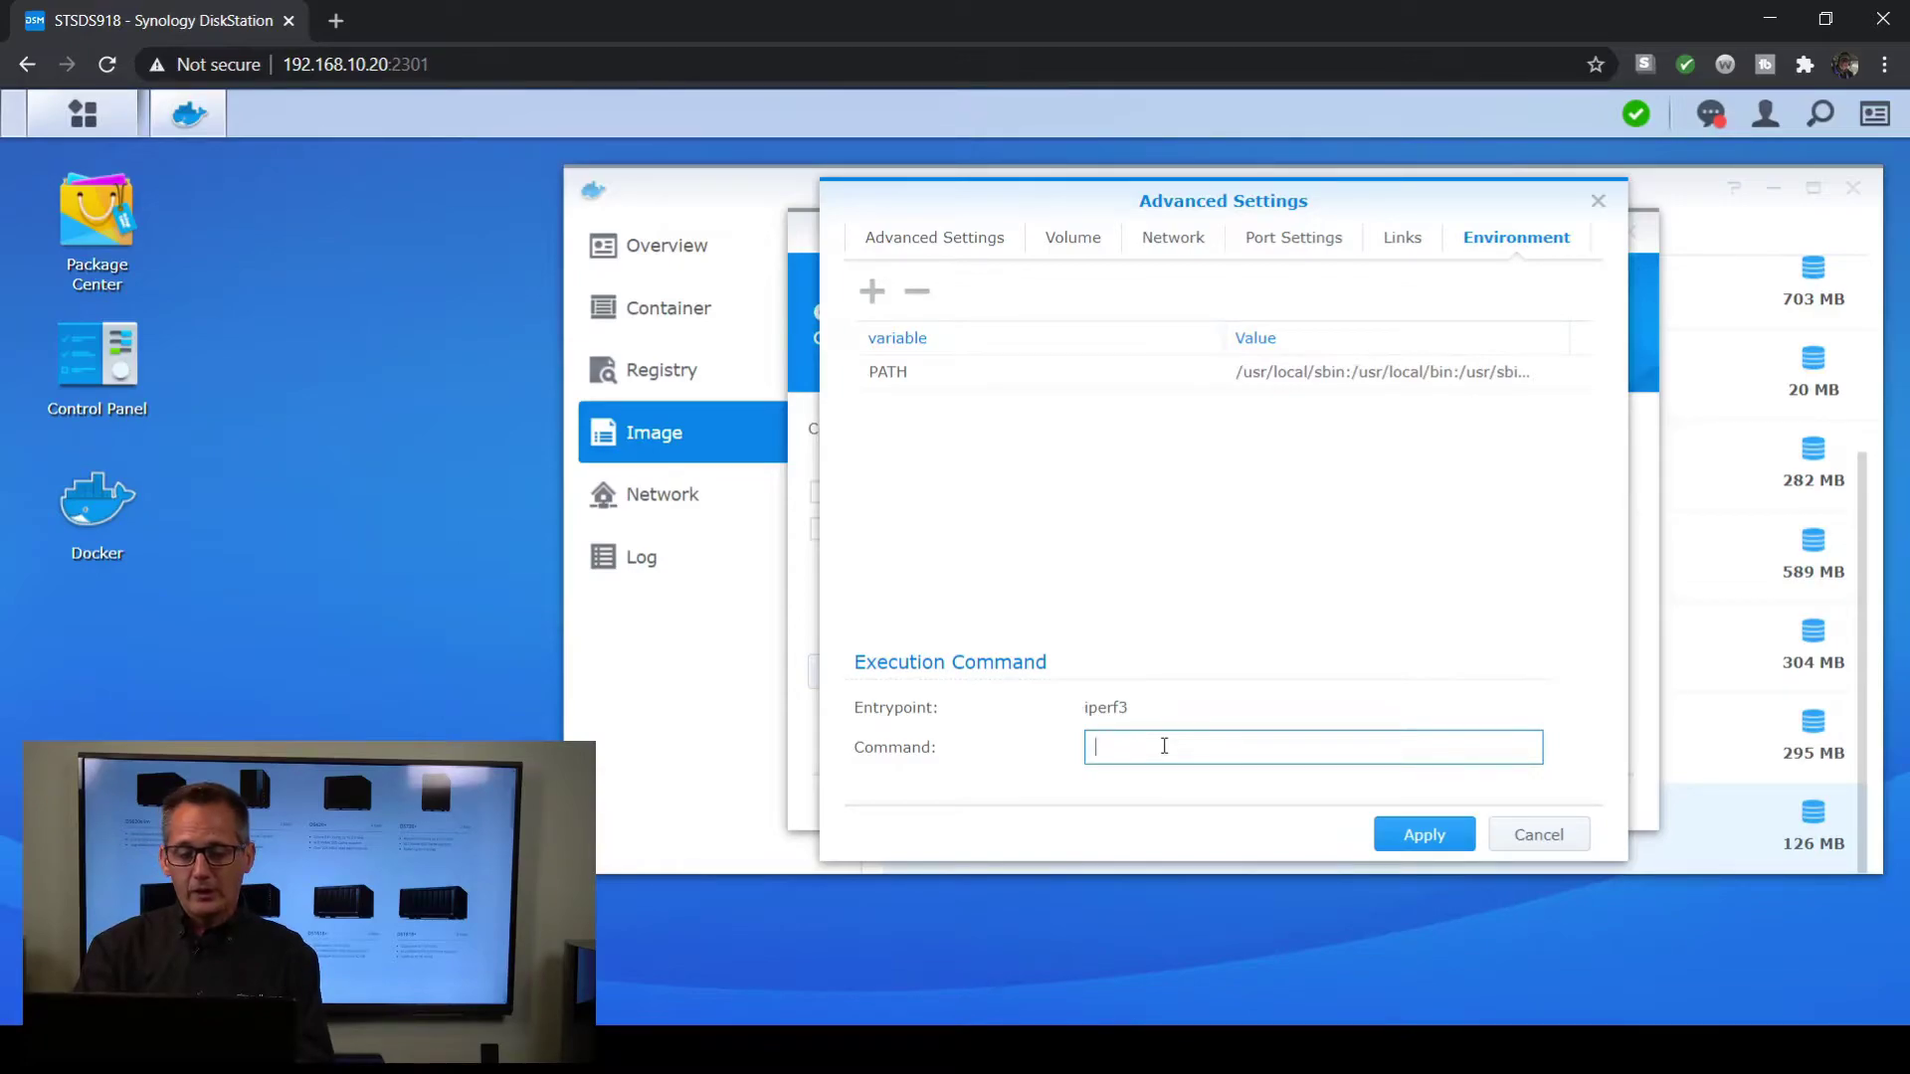
text(-s)
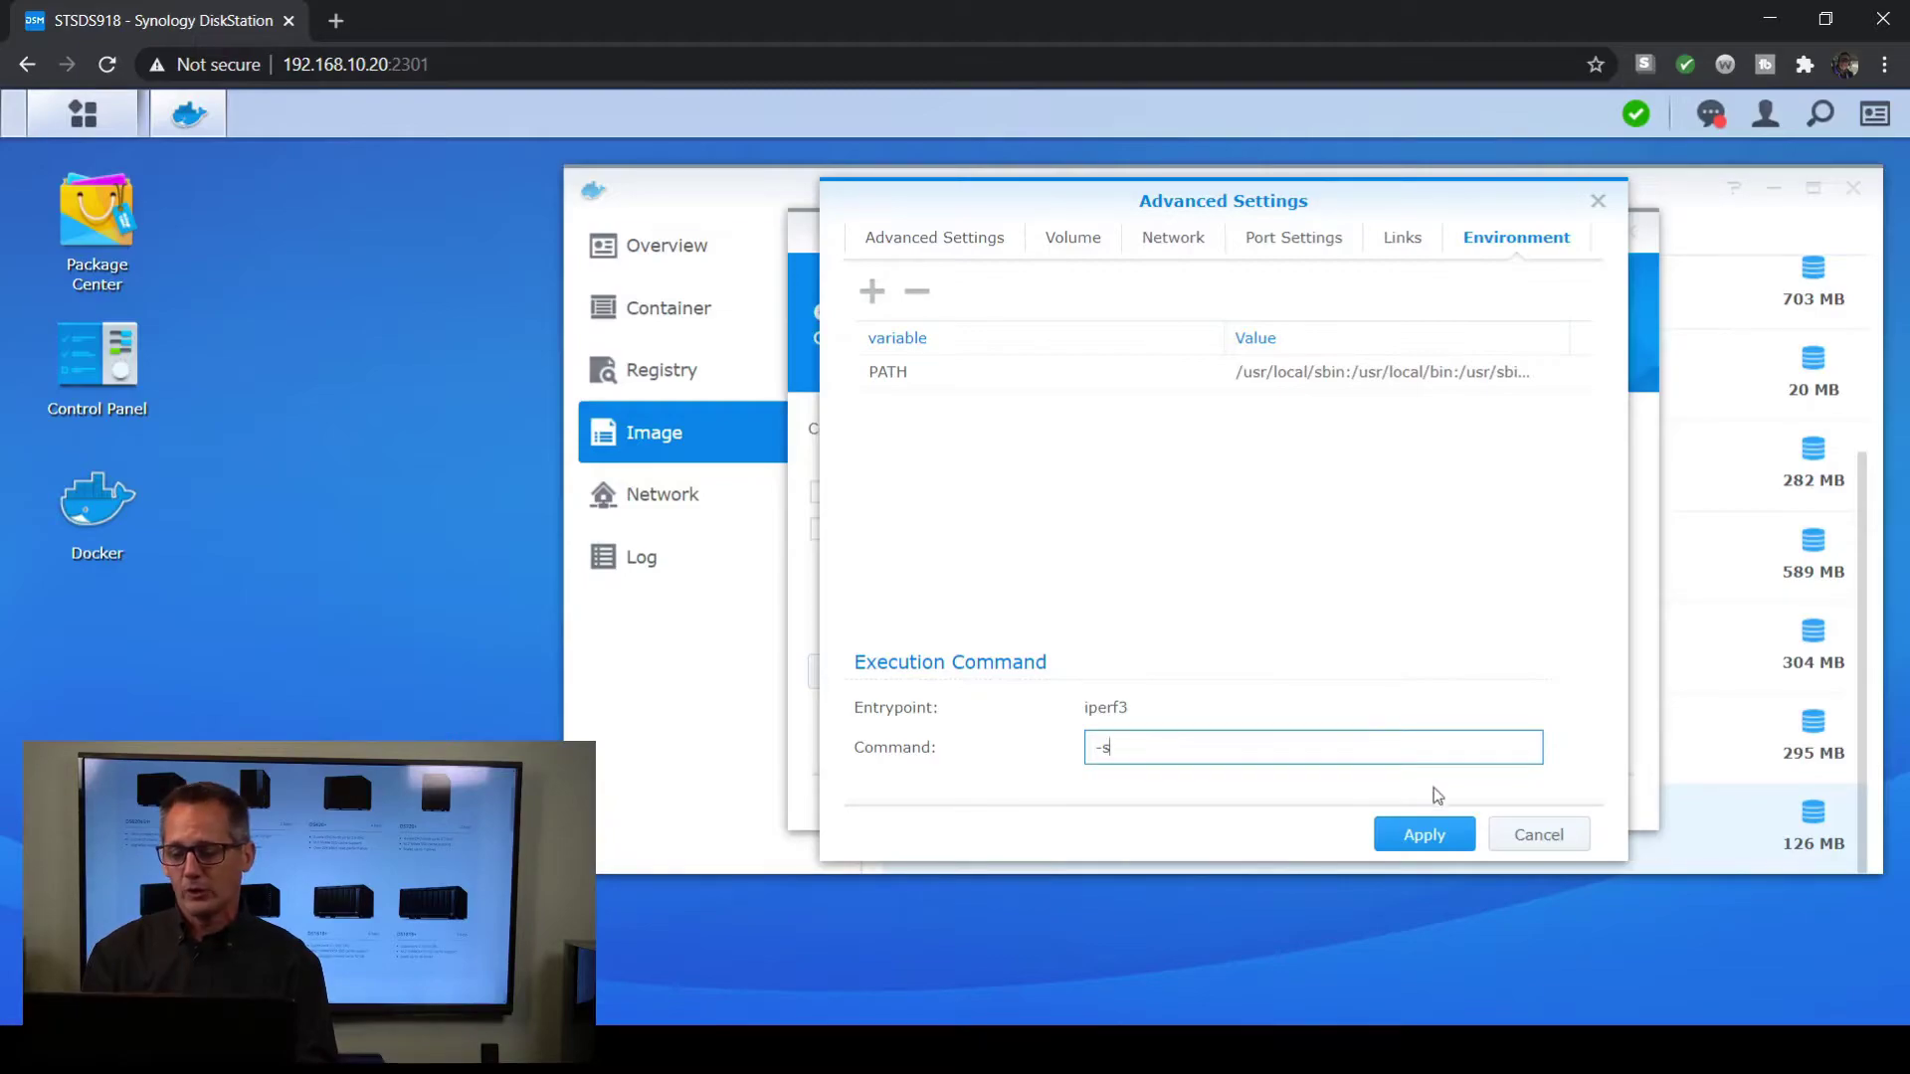
click(1437, 831)
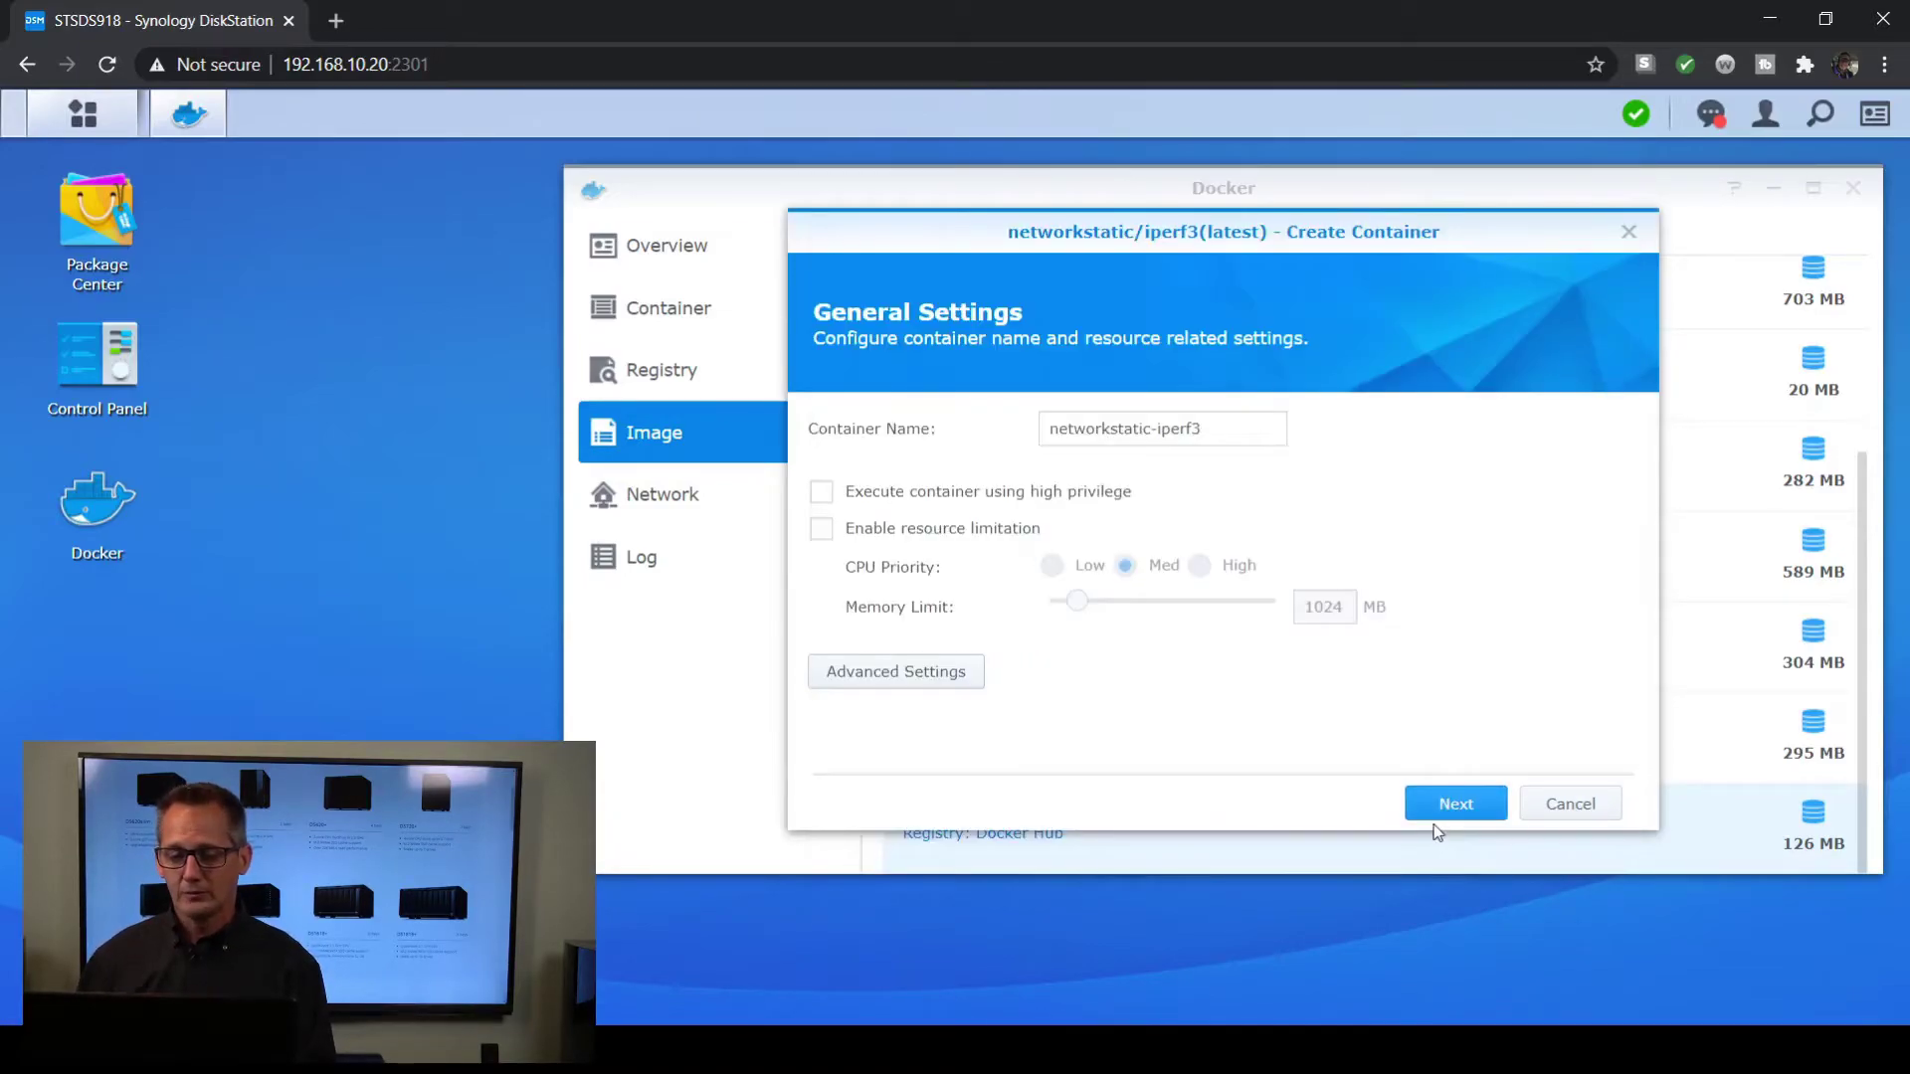
Confirm the summary to create and run networkstatic-iperf3, then view Docker's Overview
click(1456, 806)
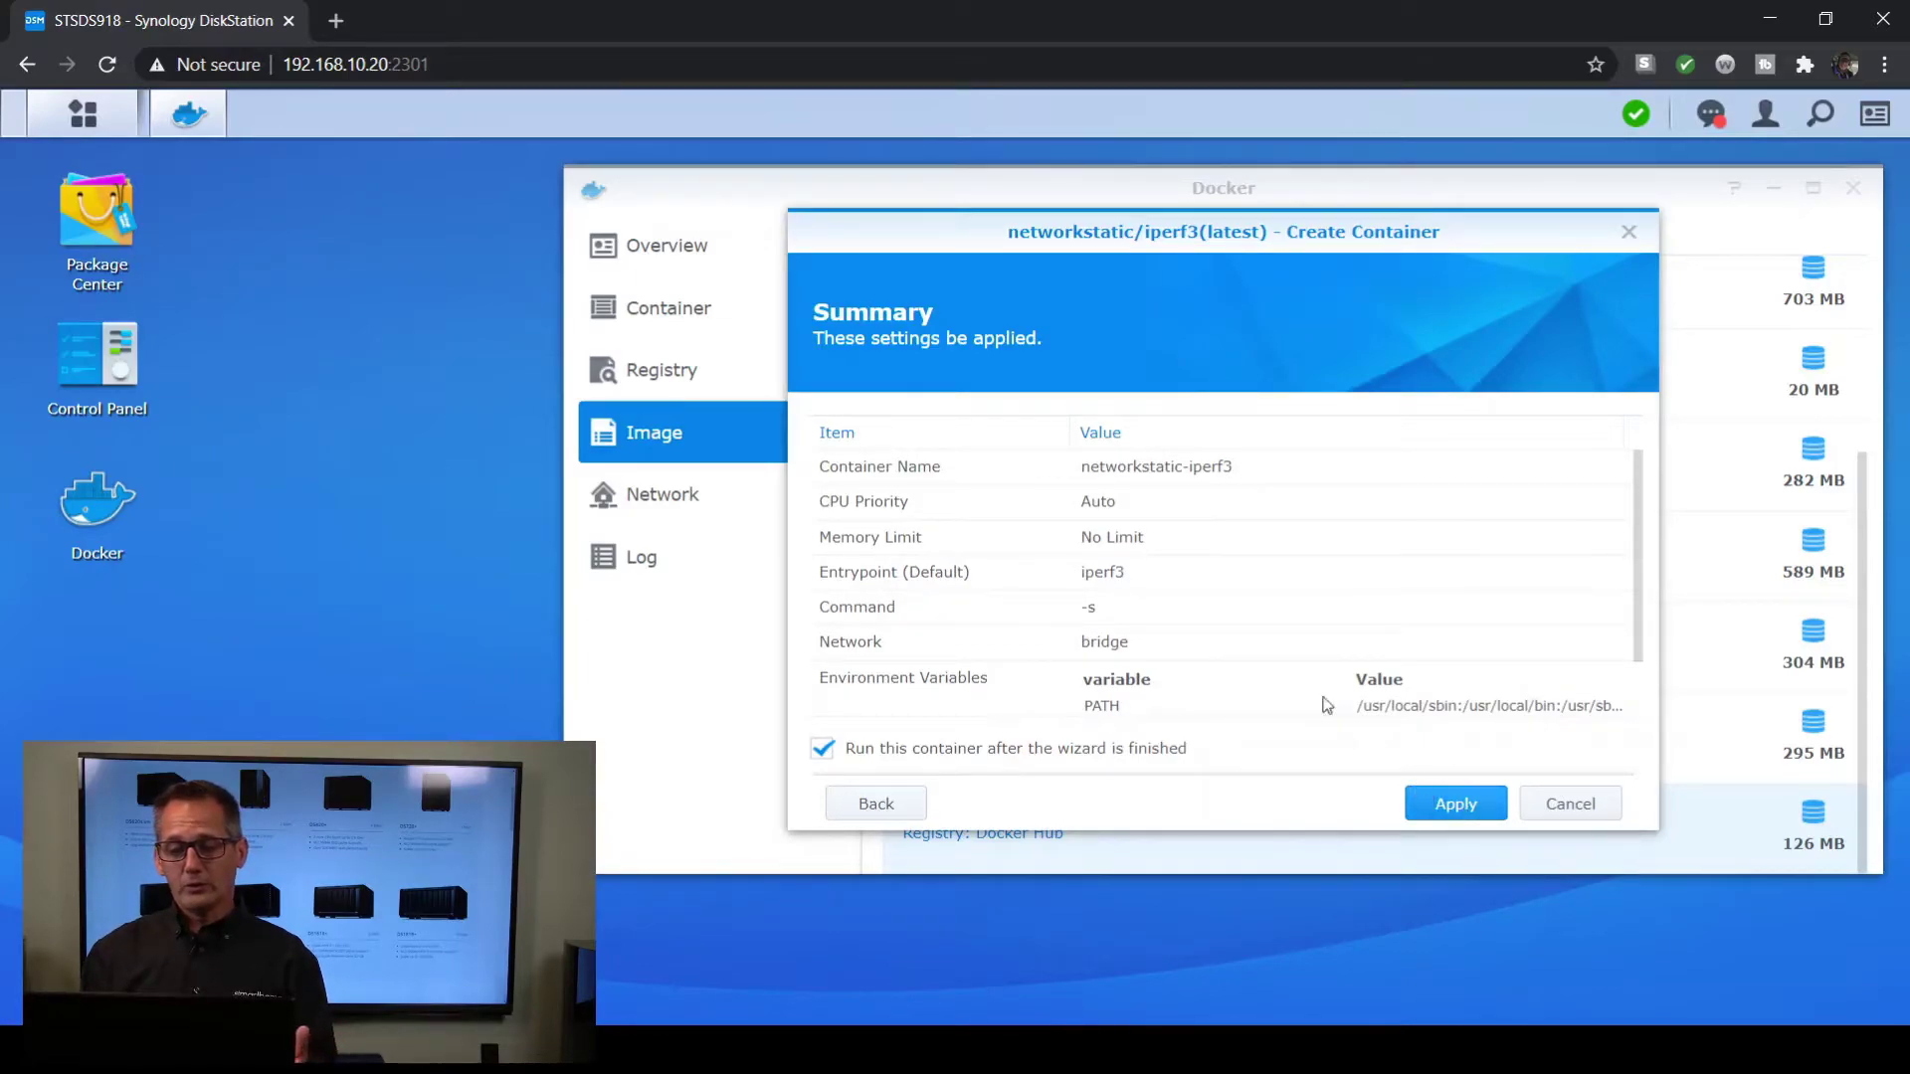
click(1433, 807)
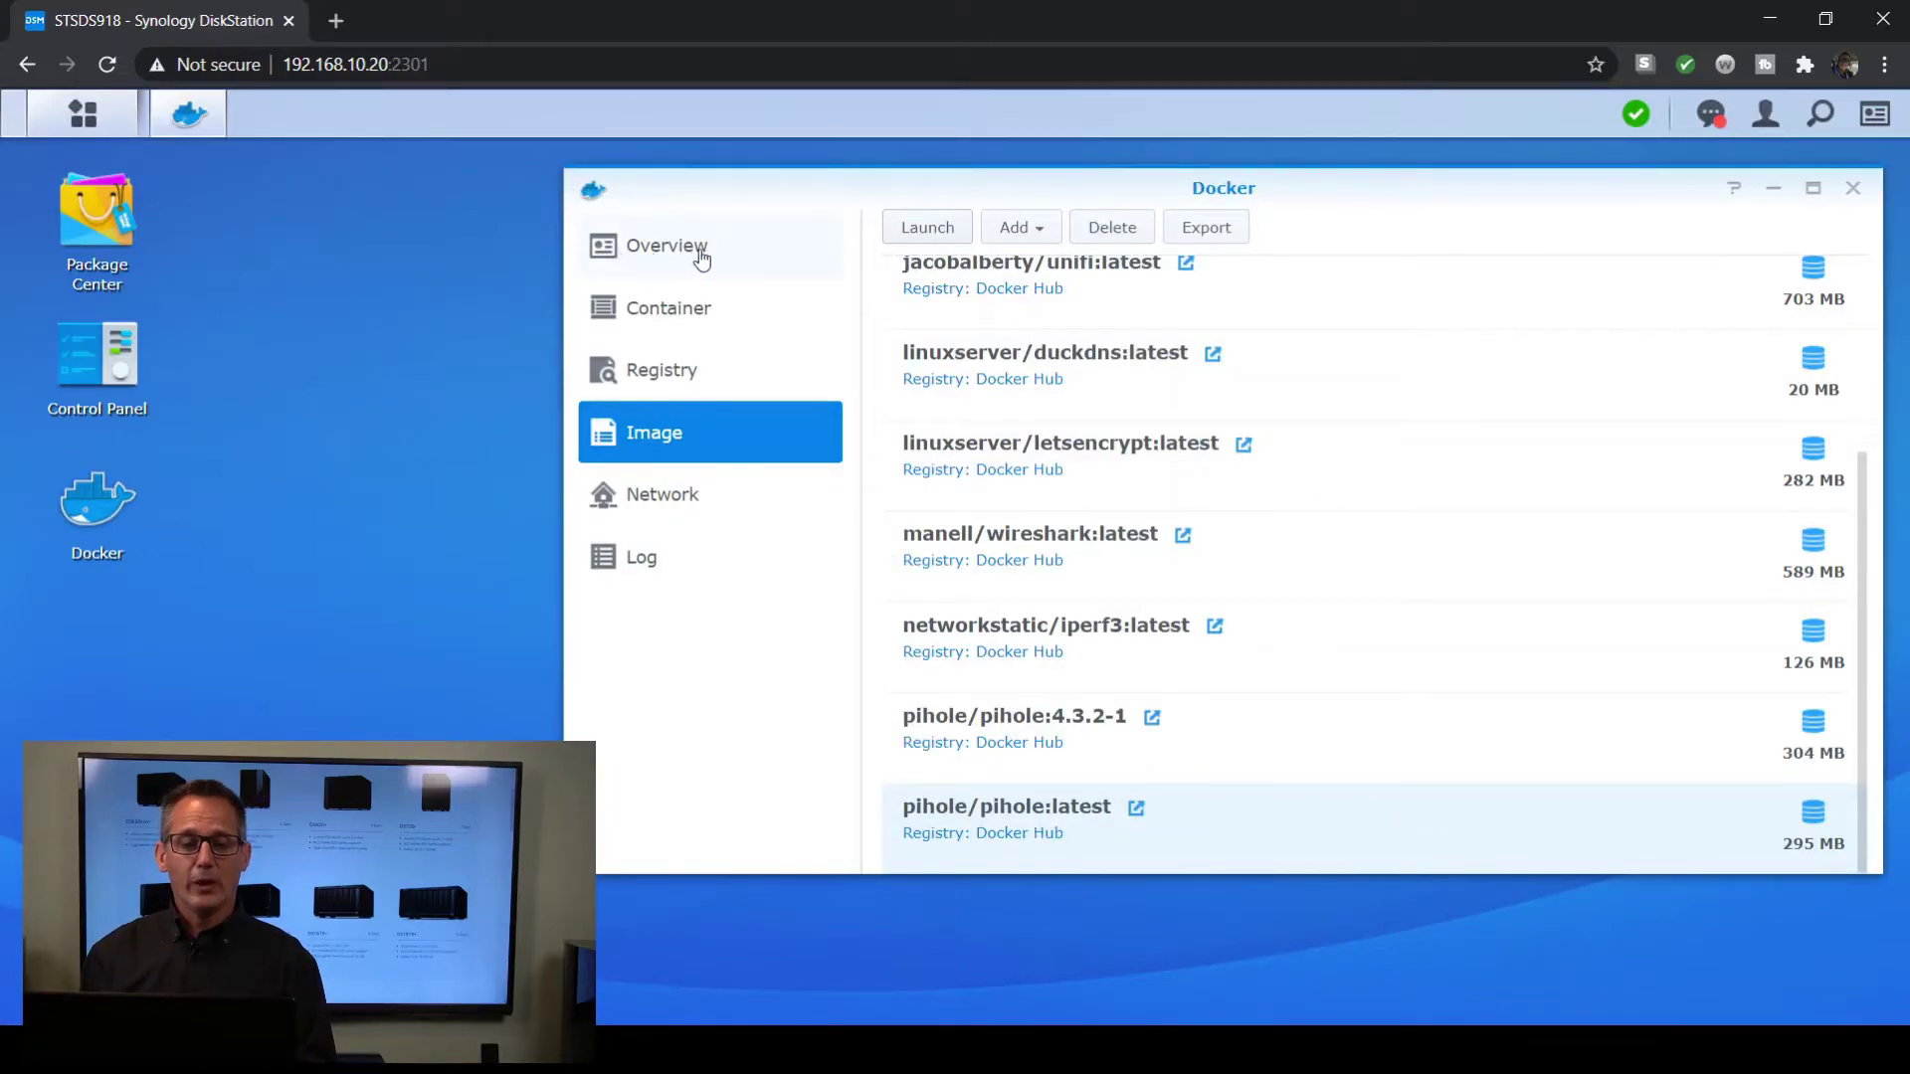
click(700, 256)
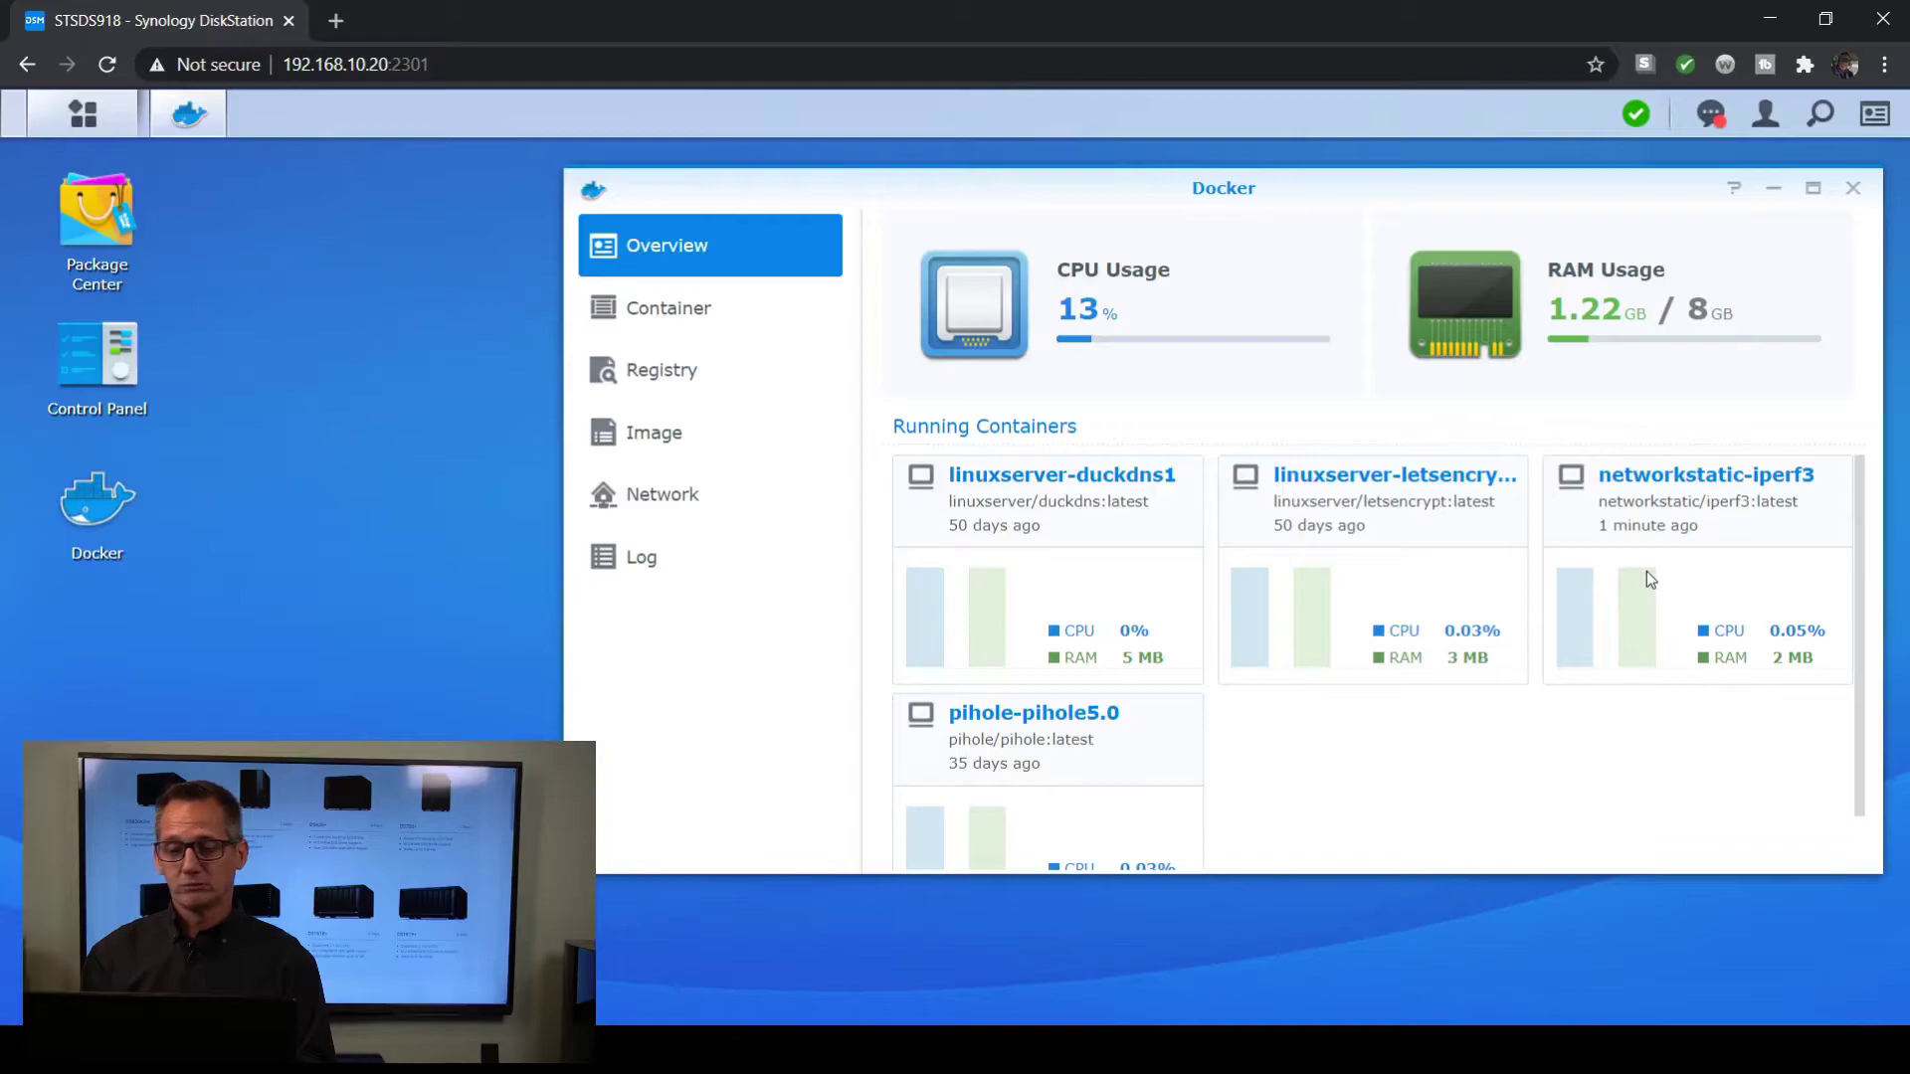
Open the networkstatic-iperf3 container's details and display its Log
click(664, 321)
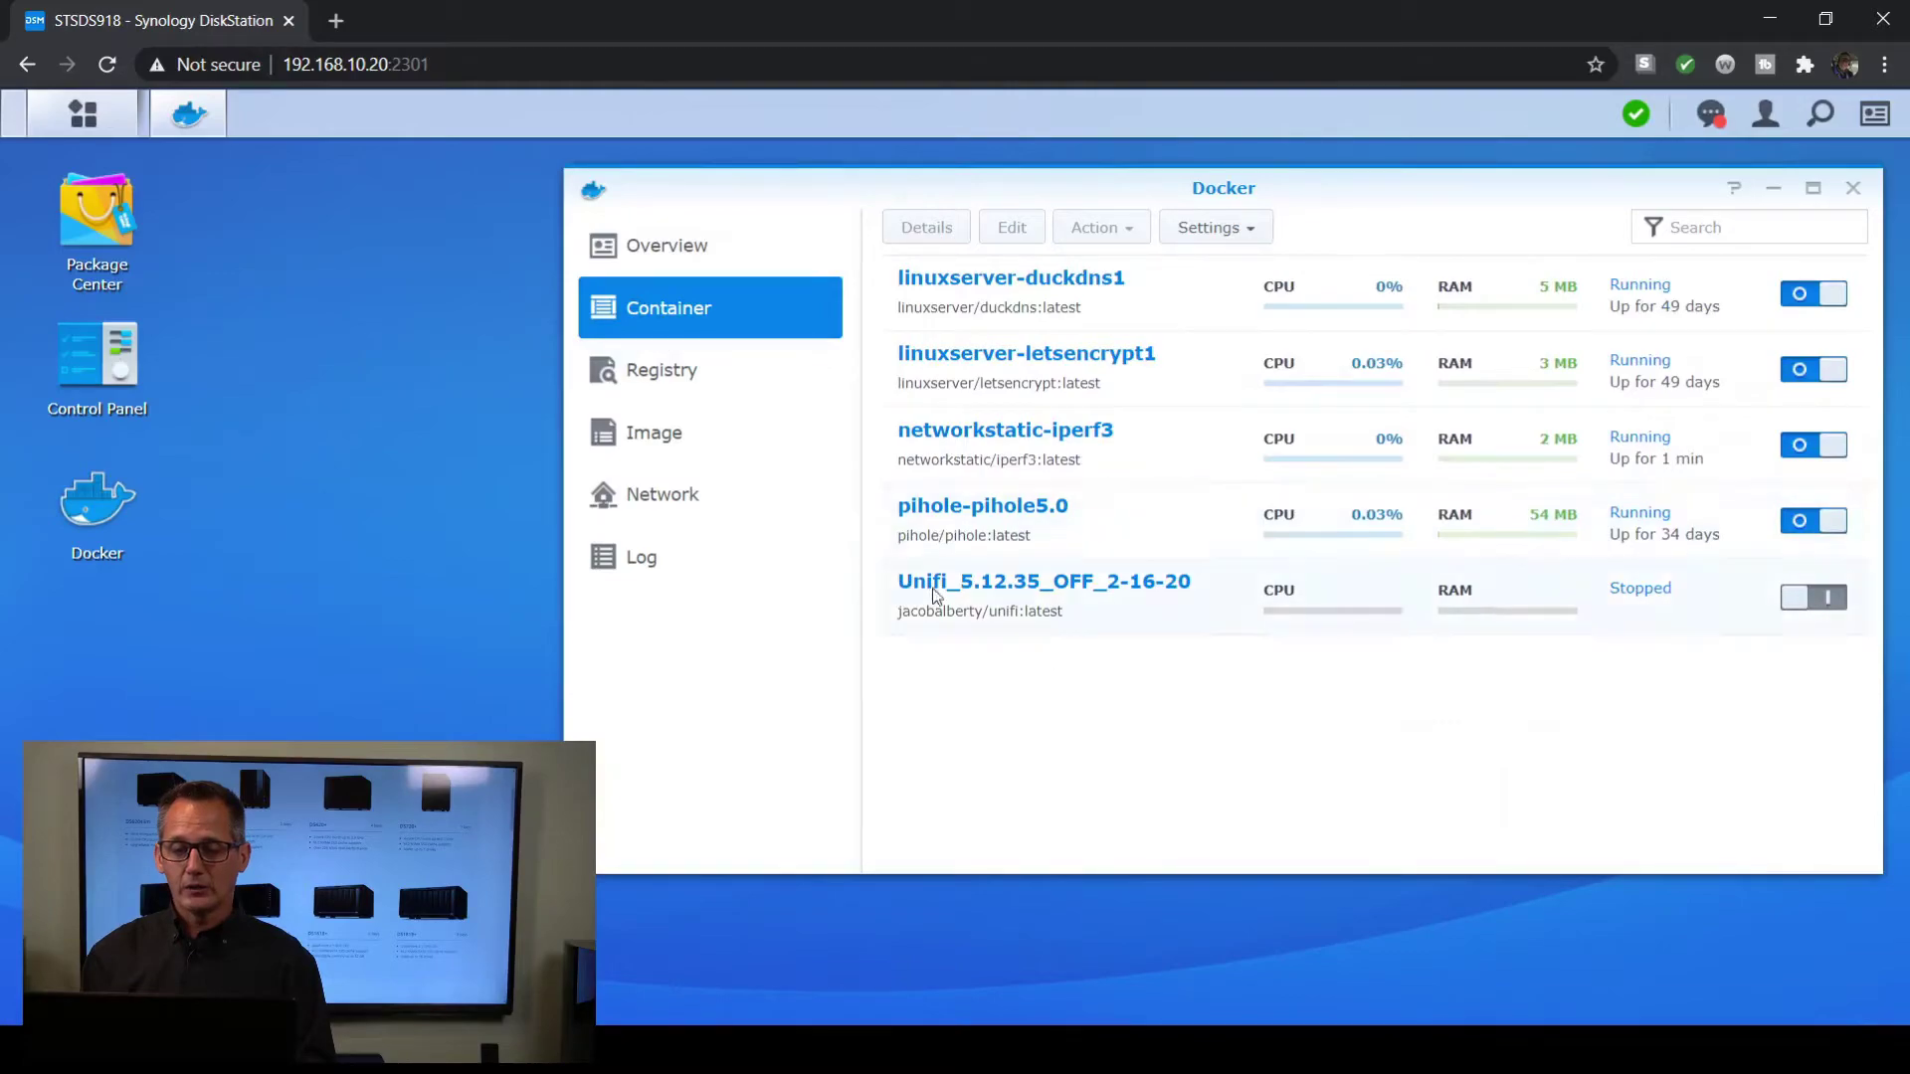
click(962, 444)
double_click(963, 443)
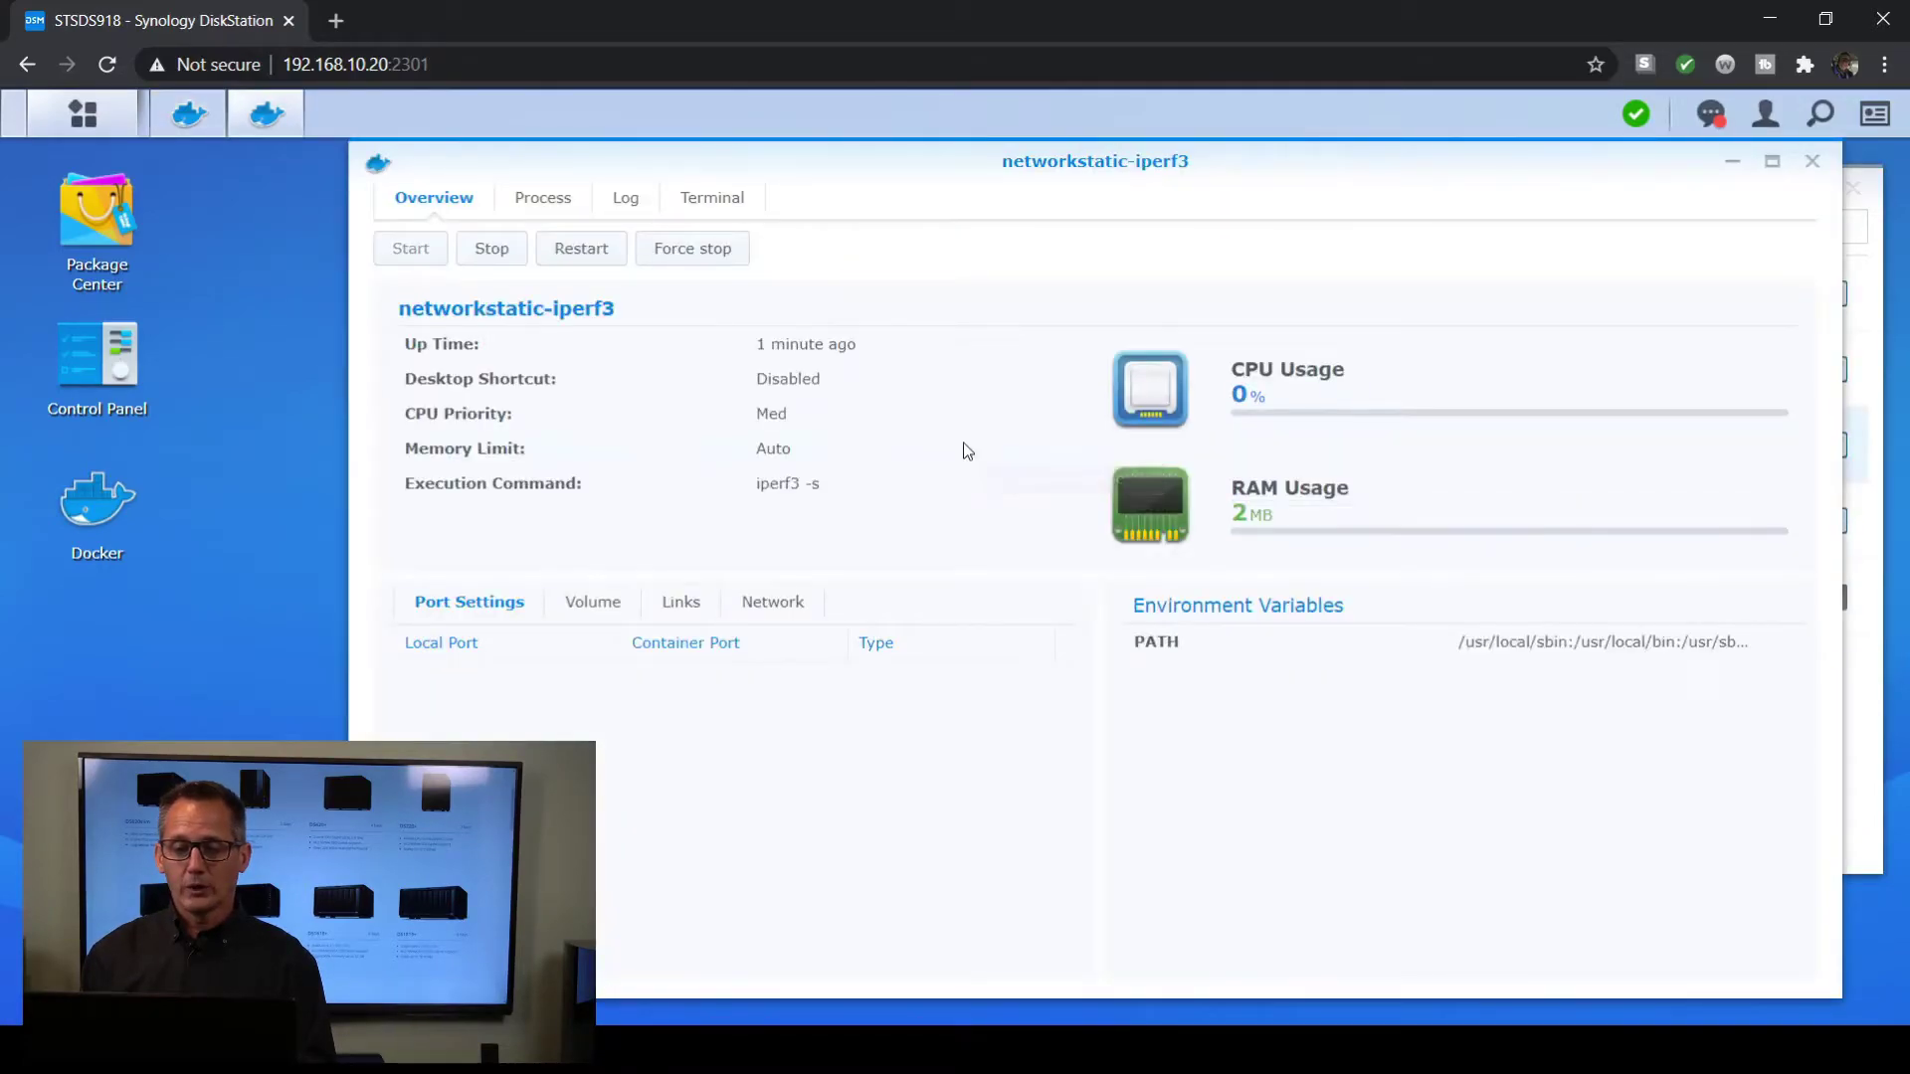
click(620, 206)
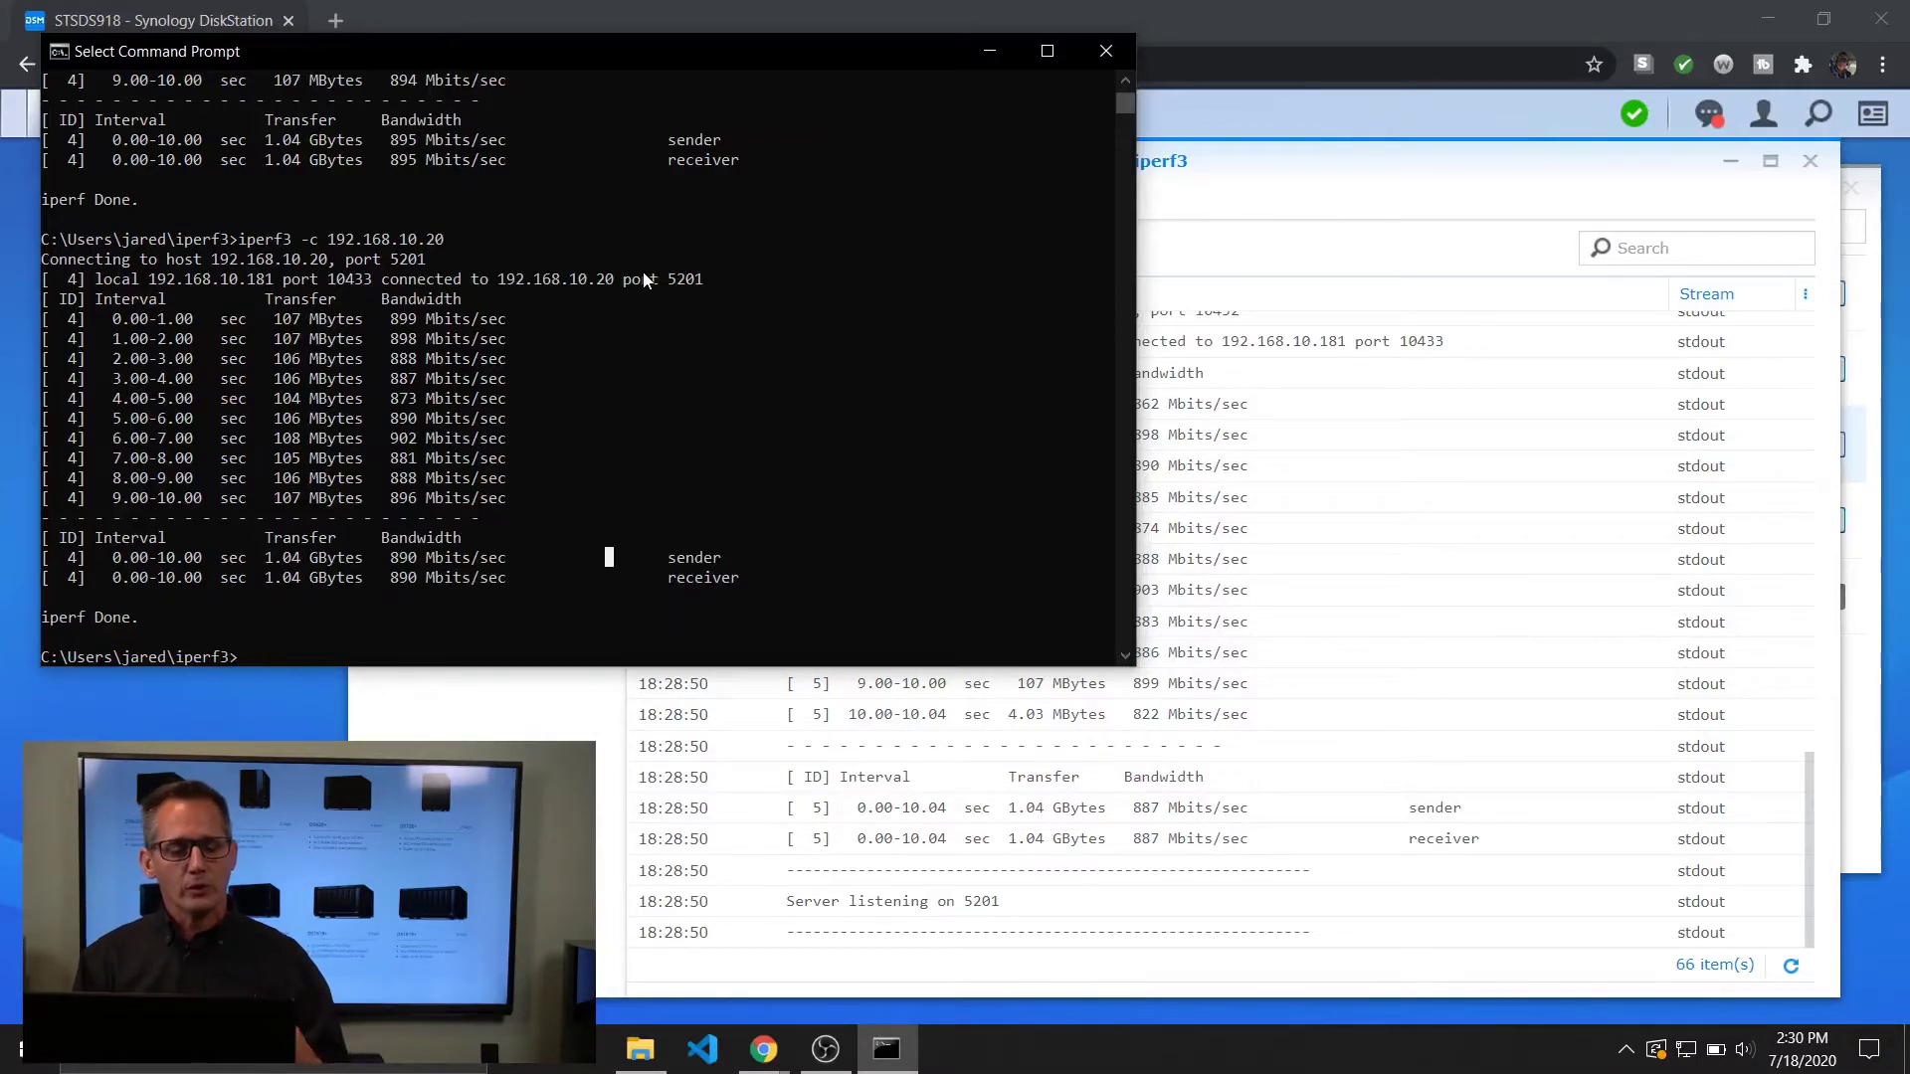
Rerun 'iperf3 -c 192.168.10.20' in Command Prompt, getting 899 Mbits/sec
key(Escape)
key(Up)
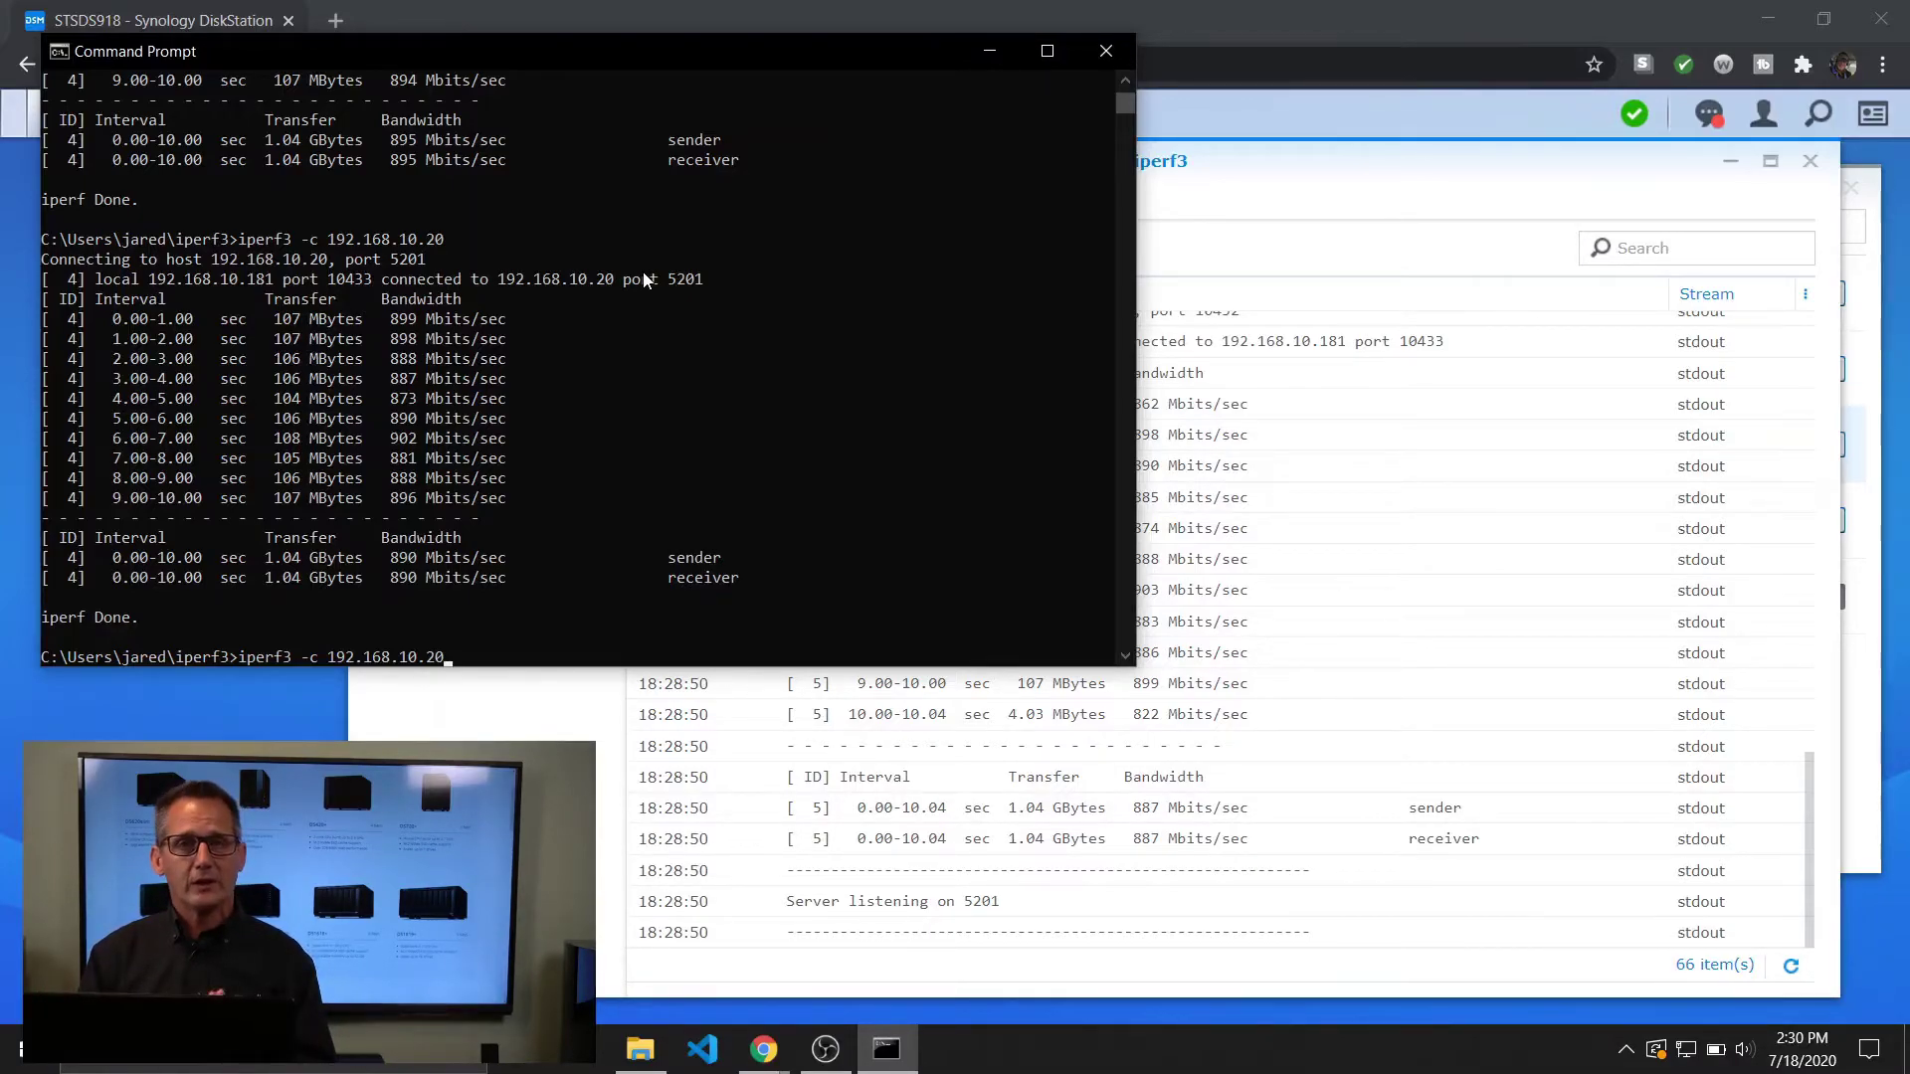
key(Return)
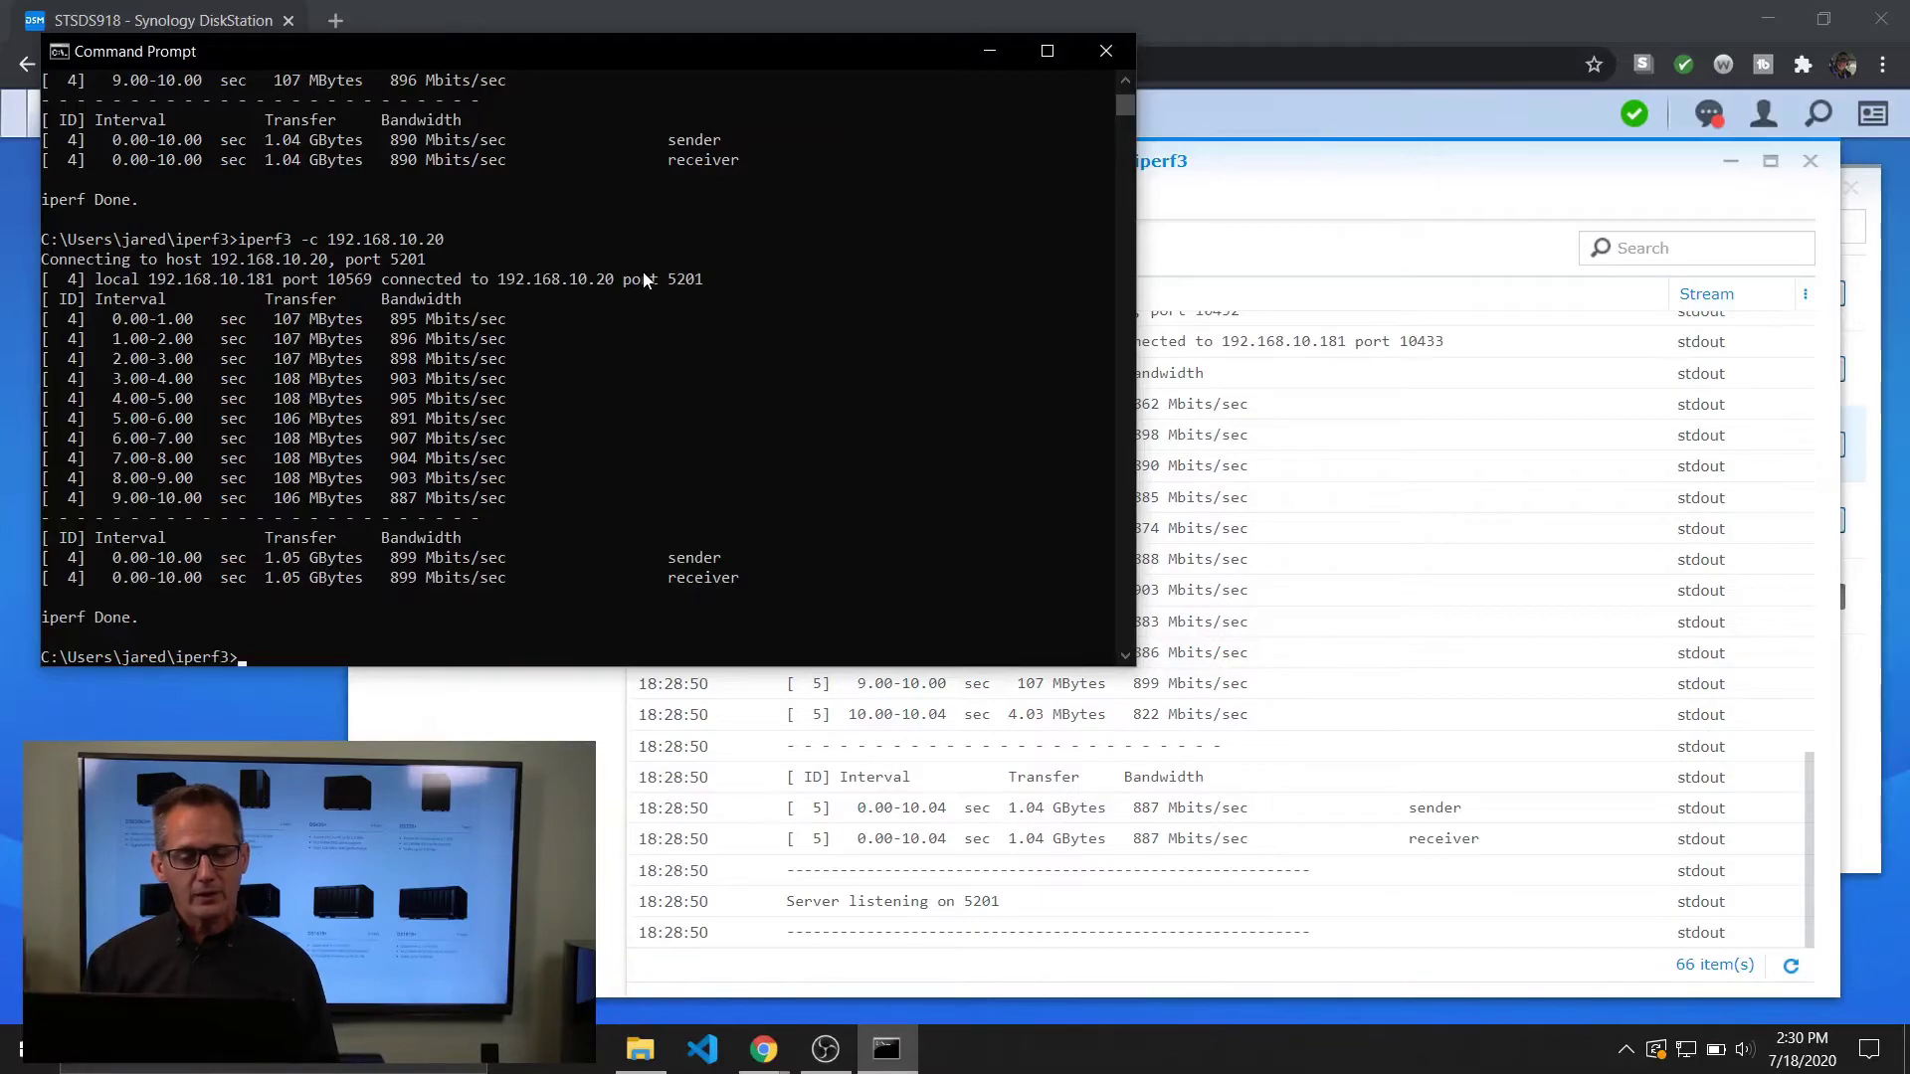
Check the iperf3 -s process and the new log entry, then go back to Docker's Overview
click(1204, 16)
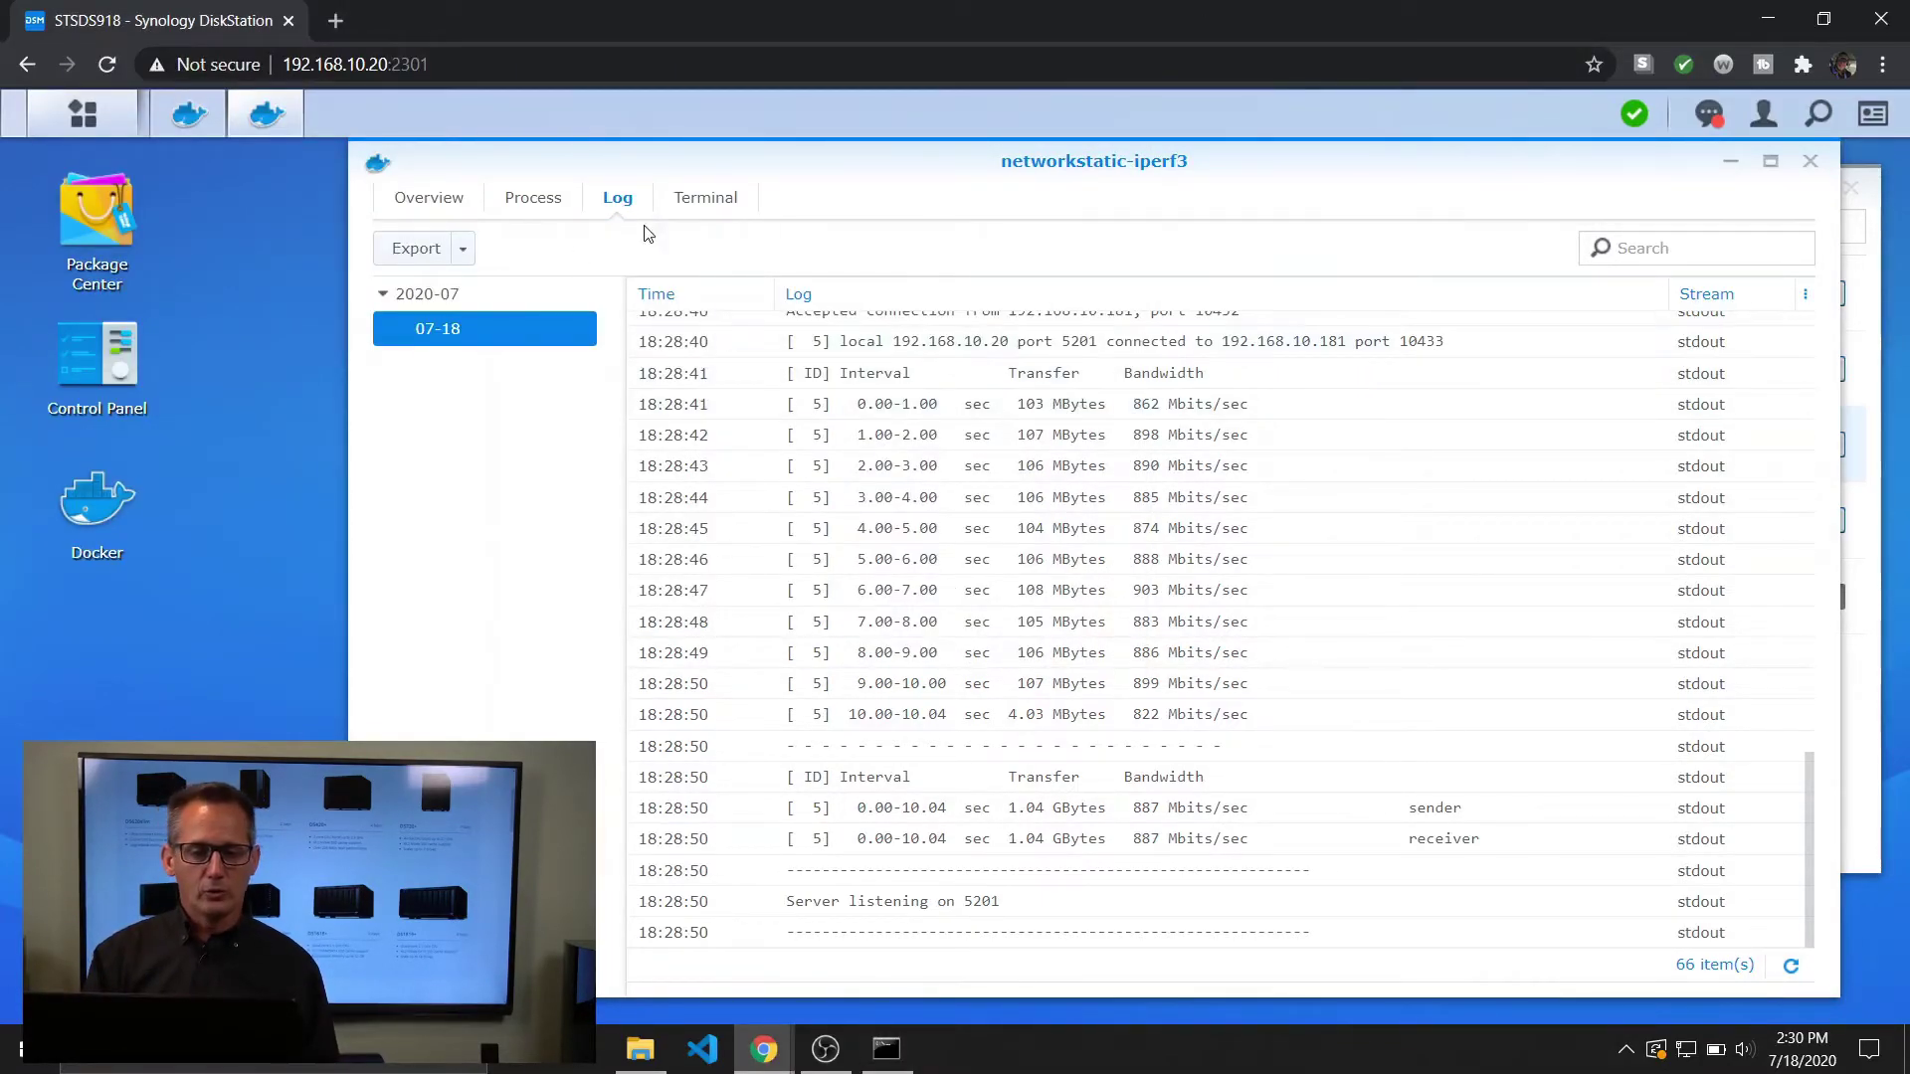
click(539, 199)
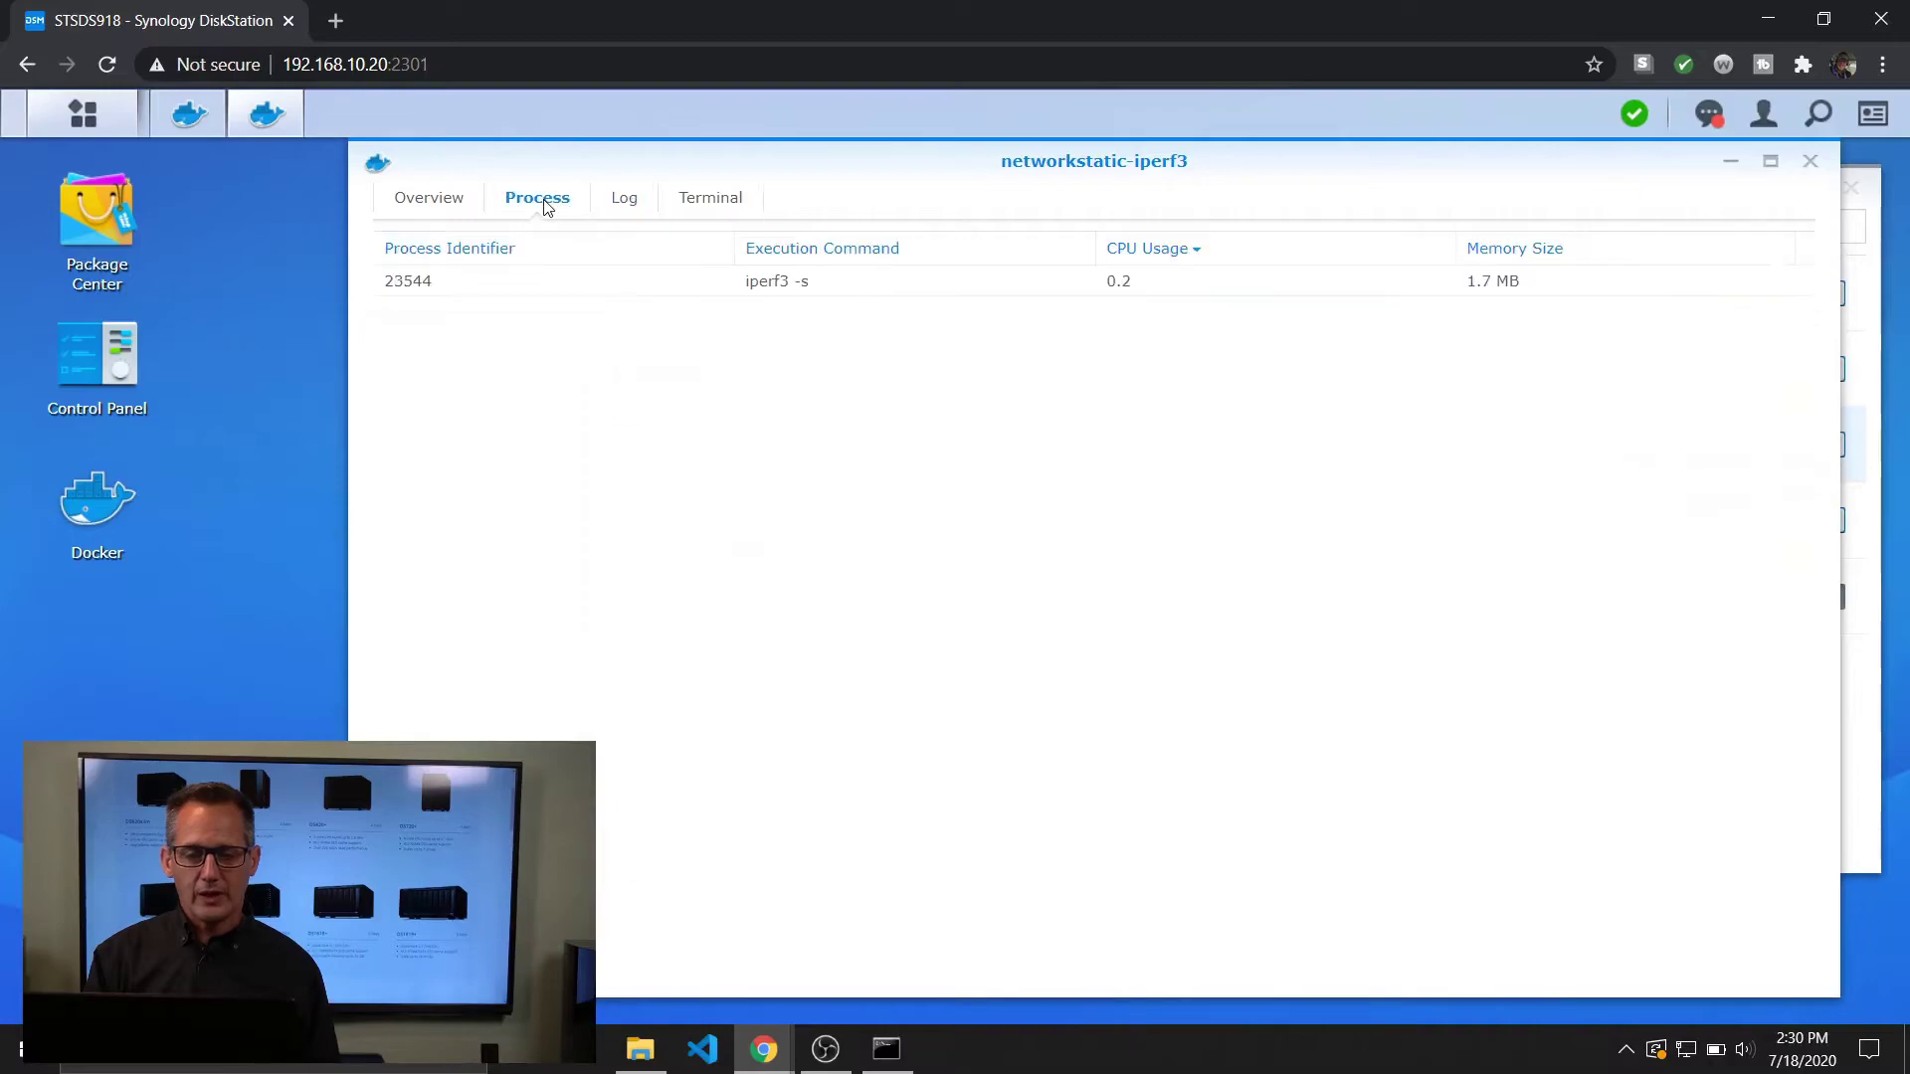
click(608, 202)
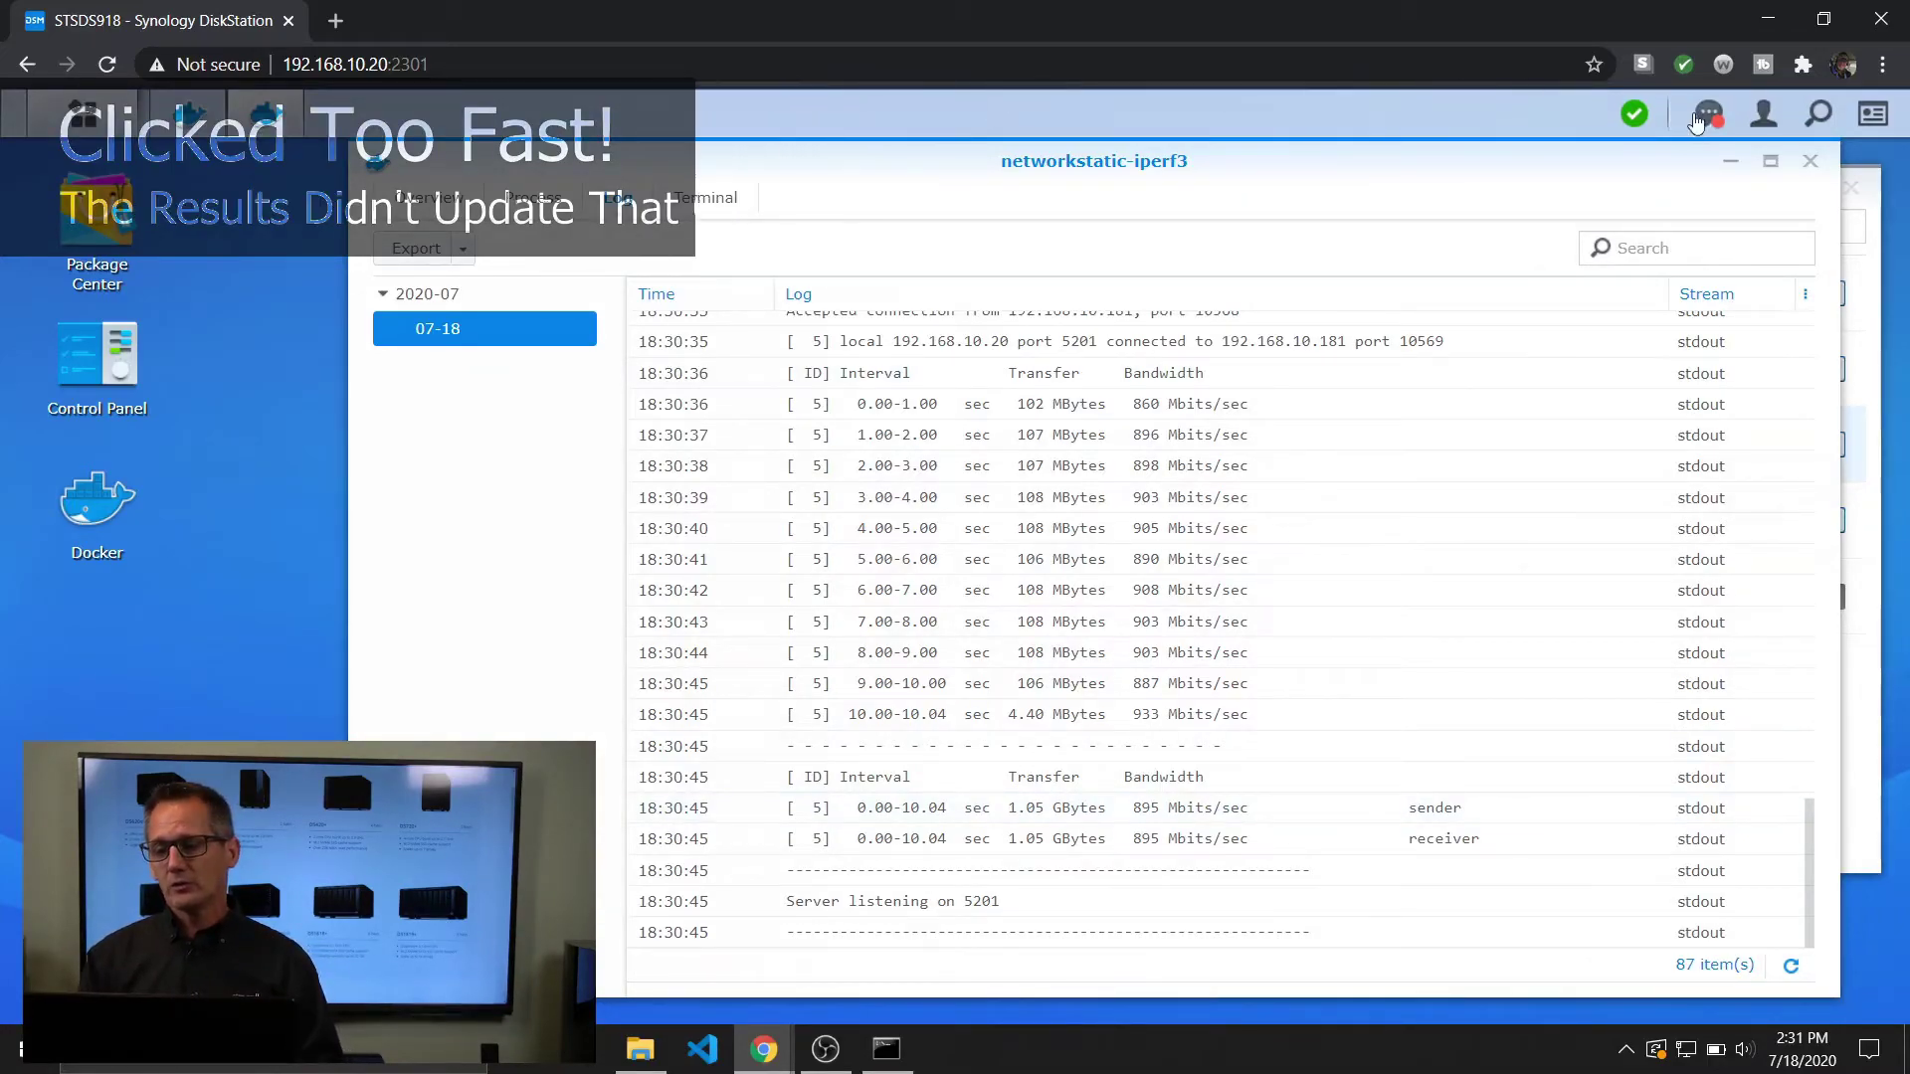
click(1810, 161)
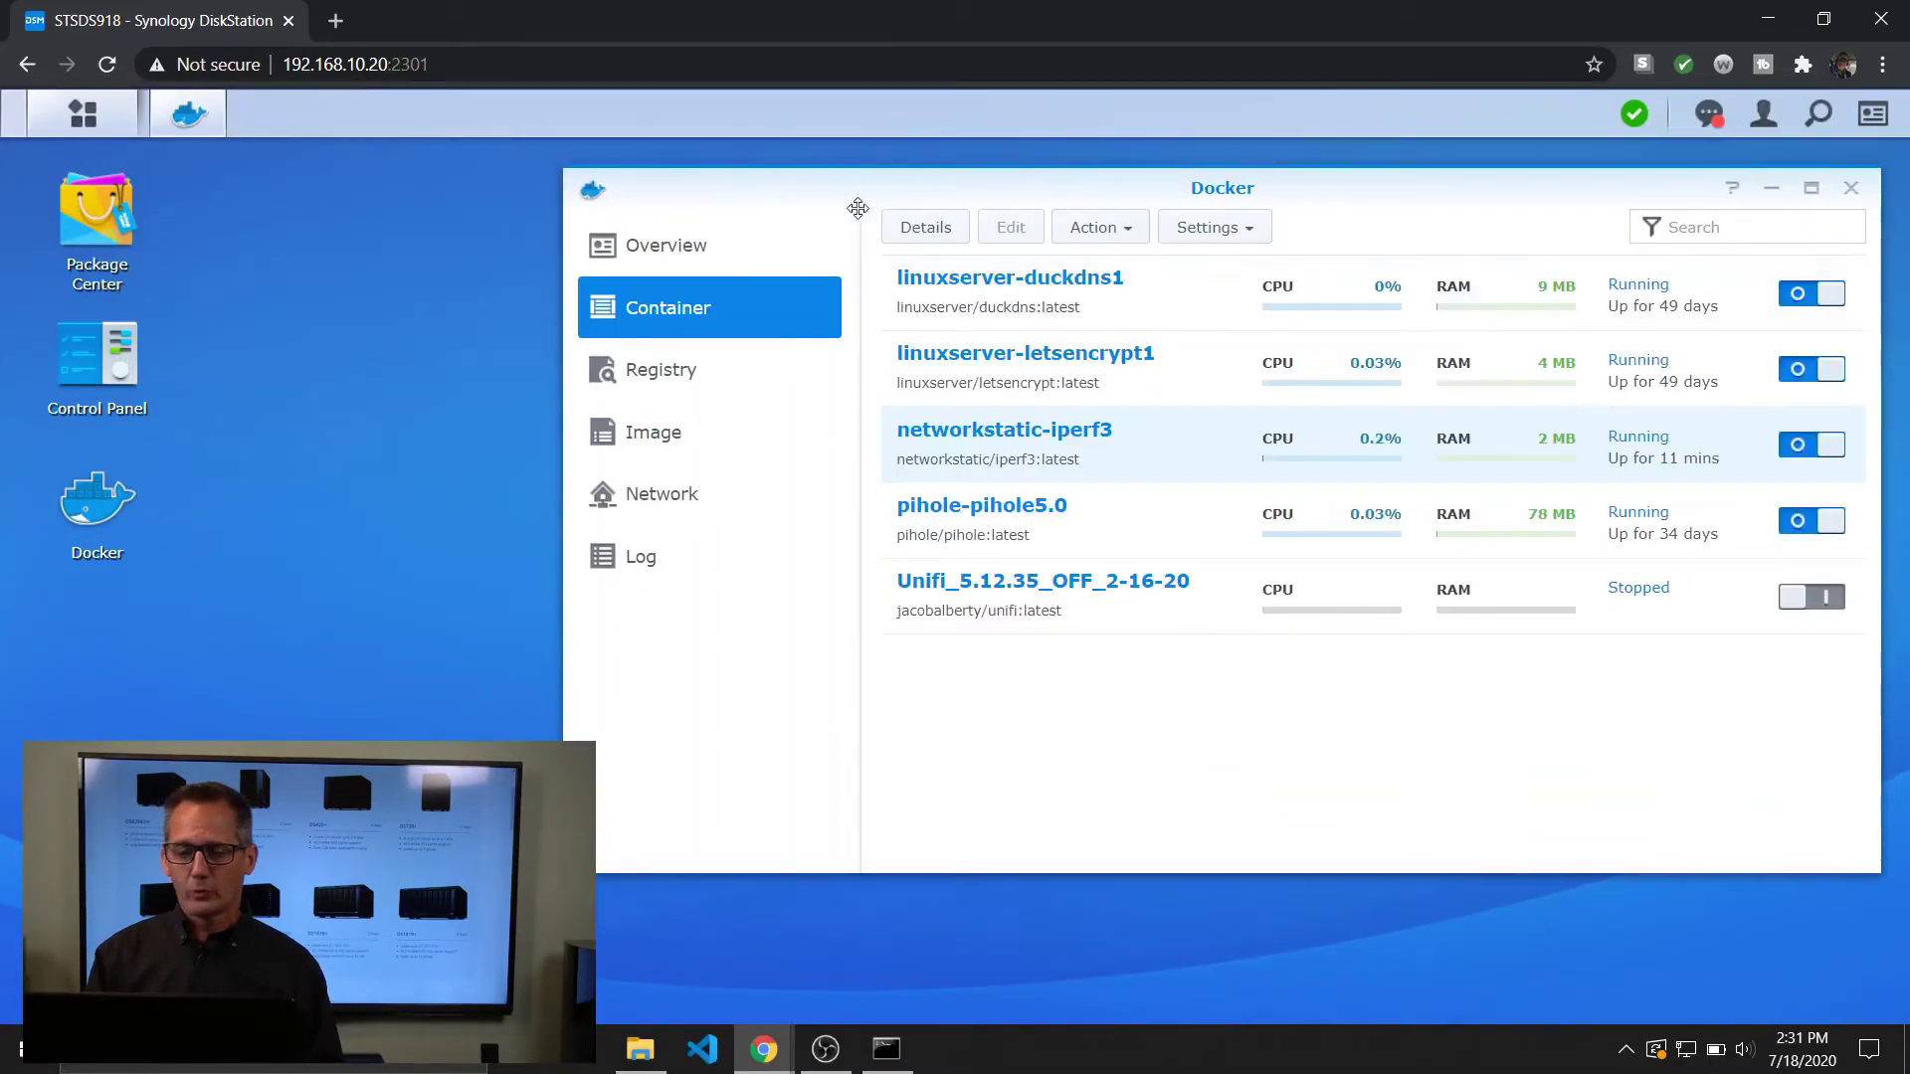
click(686, 253)
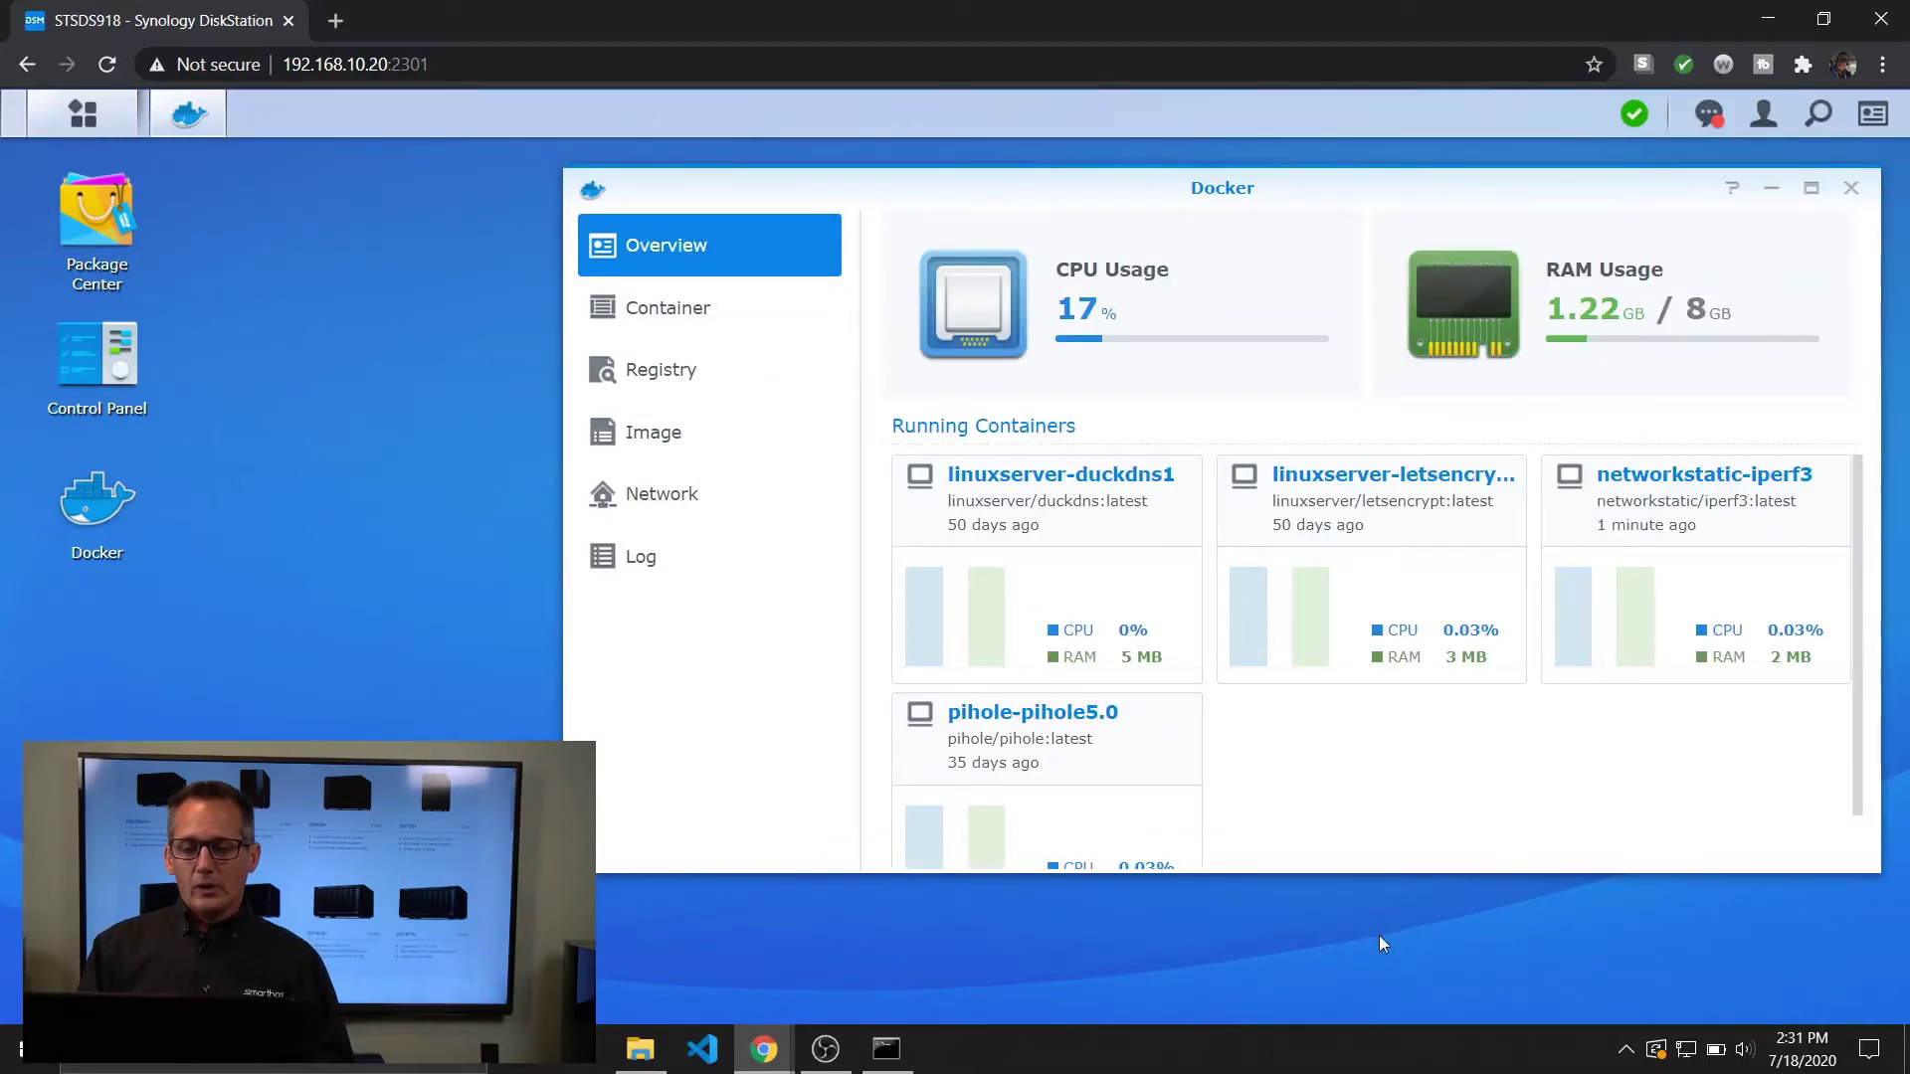